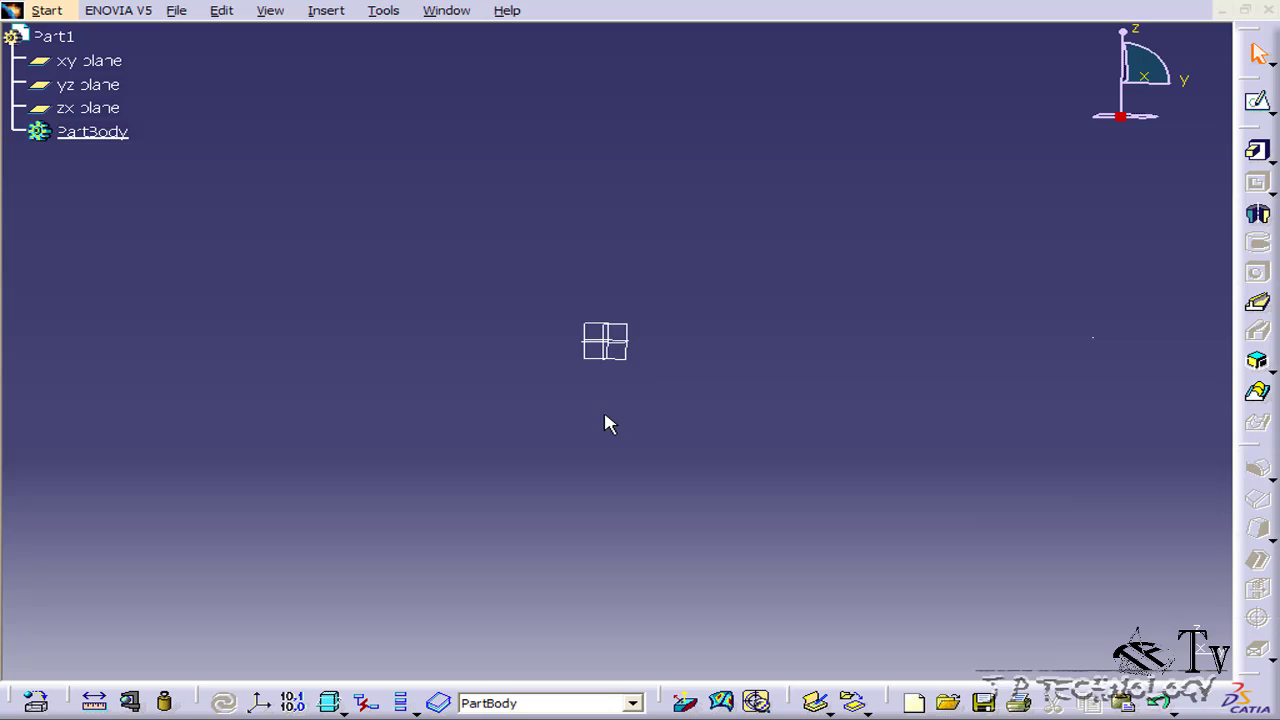
# - Start a sketch on the yz plane and draw a rectangle from the origin up into the positive quadrant
pyautogui.click(1257, 101)
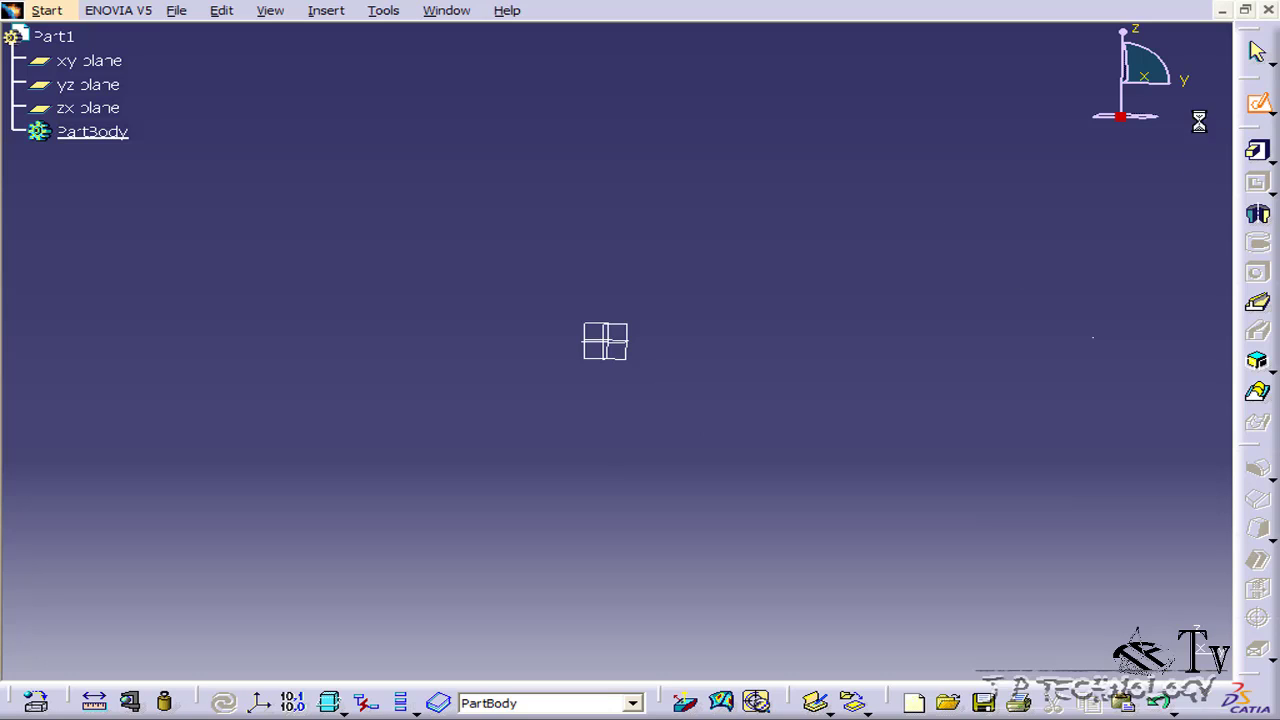
pyautogui.click(606, 337)
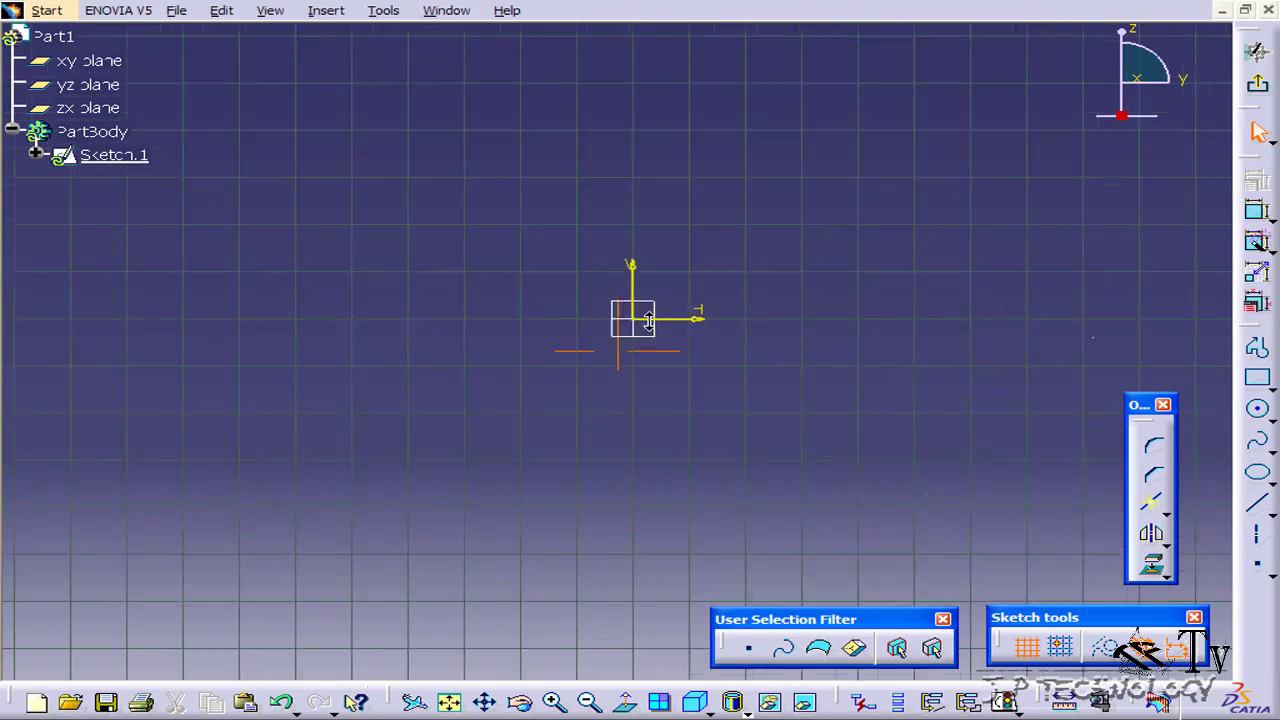
pyautogui.moveTo(571, 199)
pyautogui.mouseDown(button='middle')
pyautogui.moveTo(619, 101)
pyautogui.moveTo(580, 346)
pyautogui.moveTo(557, 237)
pyautogui.moveTo(573, 353)
pyautogui.moveTo(540, 300)
pyautogui.mouseUp(button='middle')
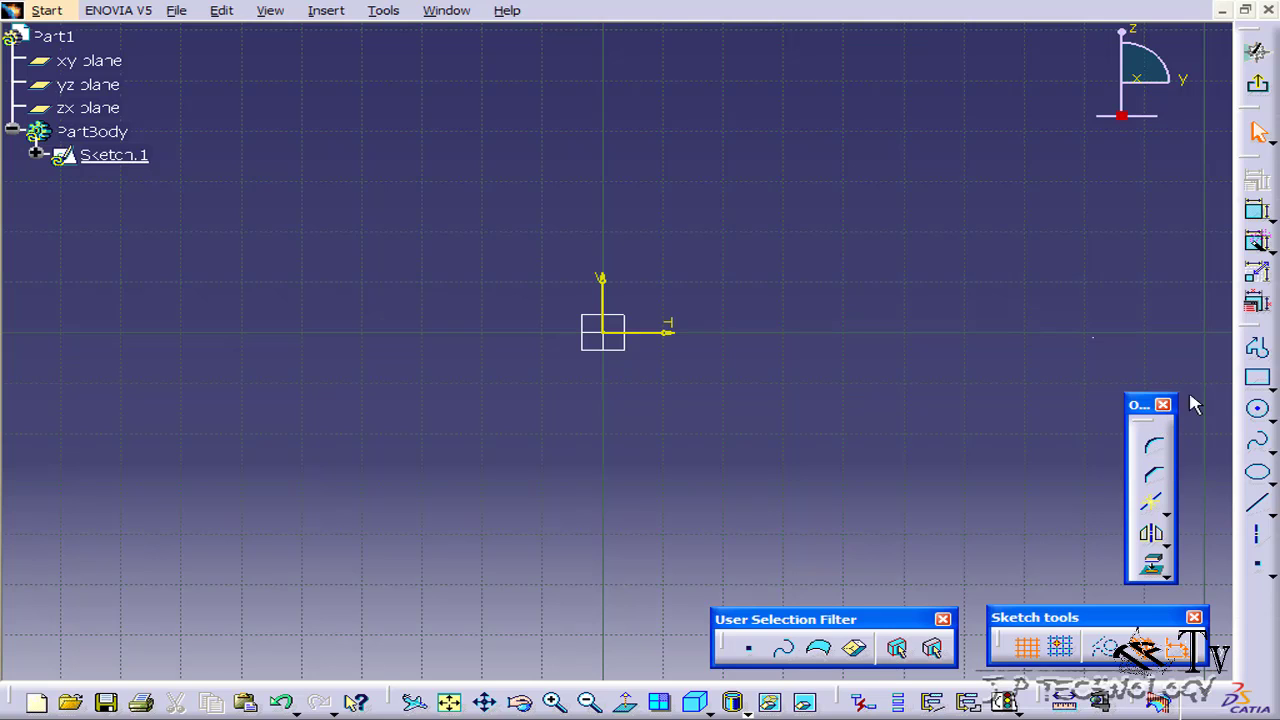
pyautogui.click(1257, 378)
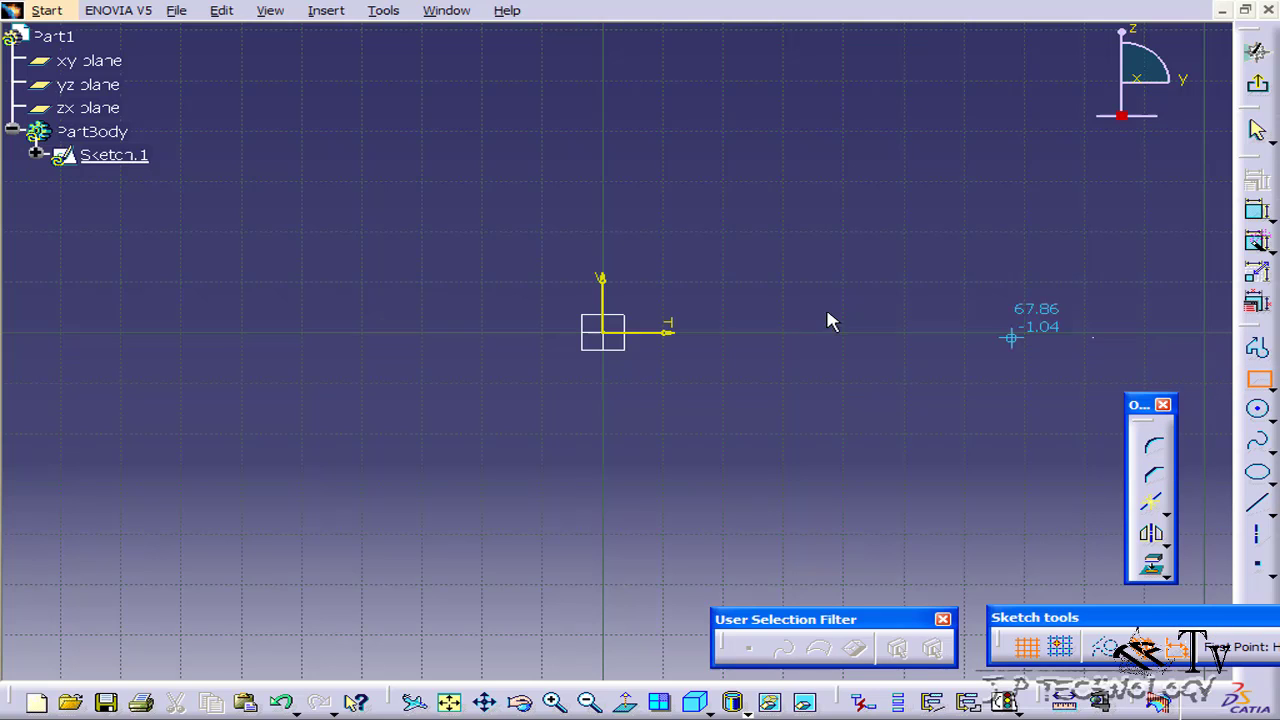
pyautogui.click(603, 332)
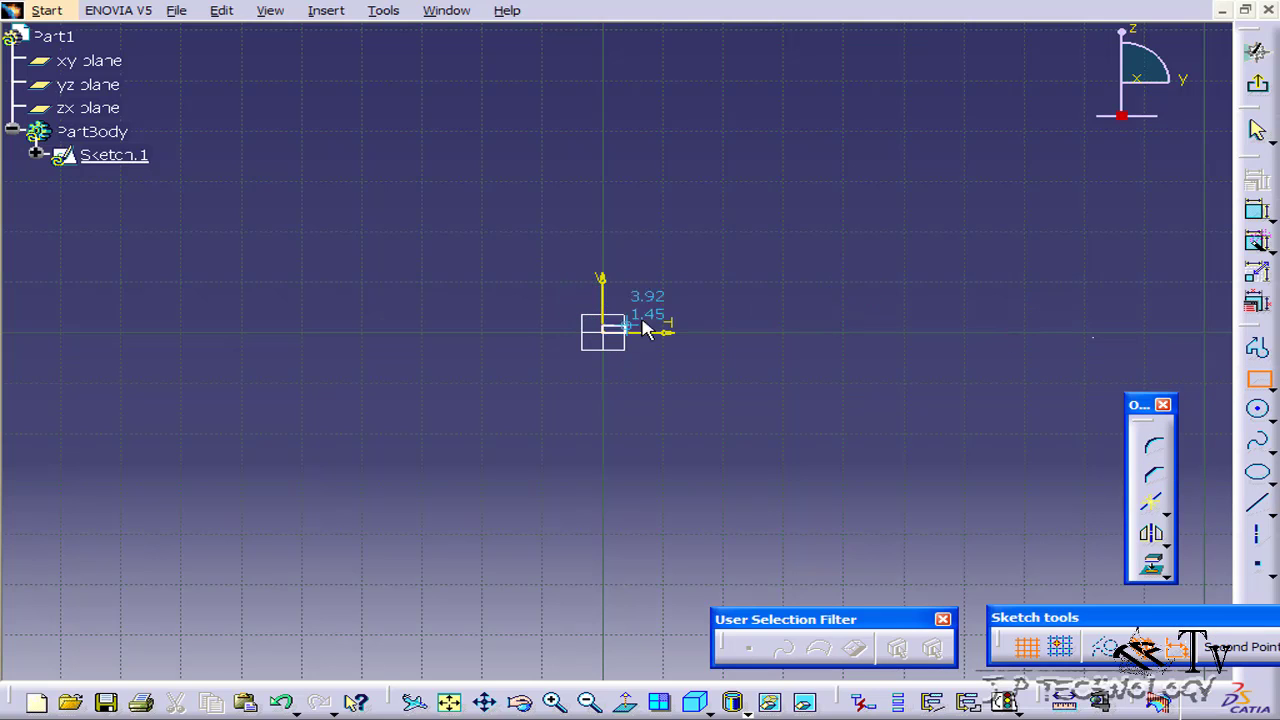
pyautogui.click(898, 78)
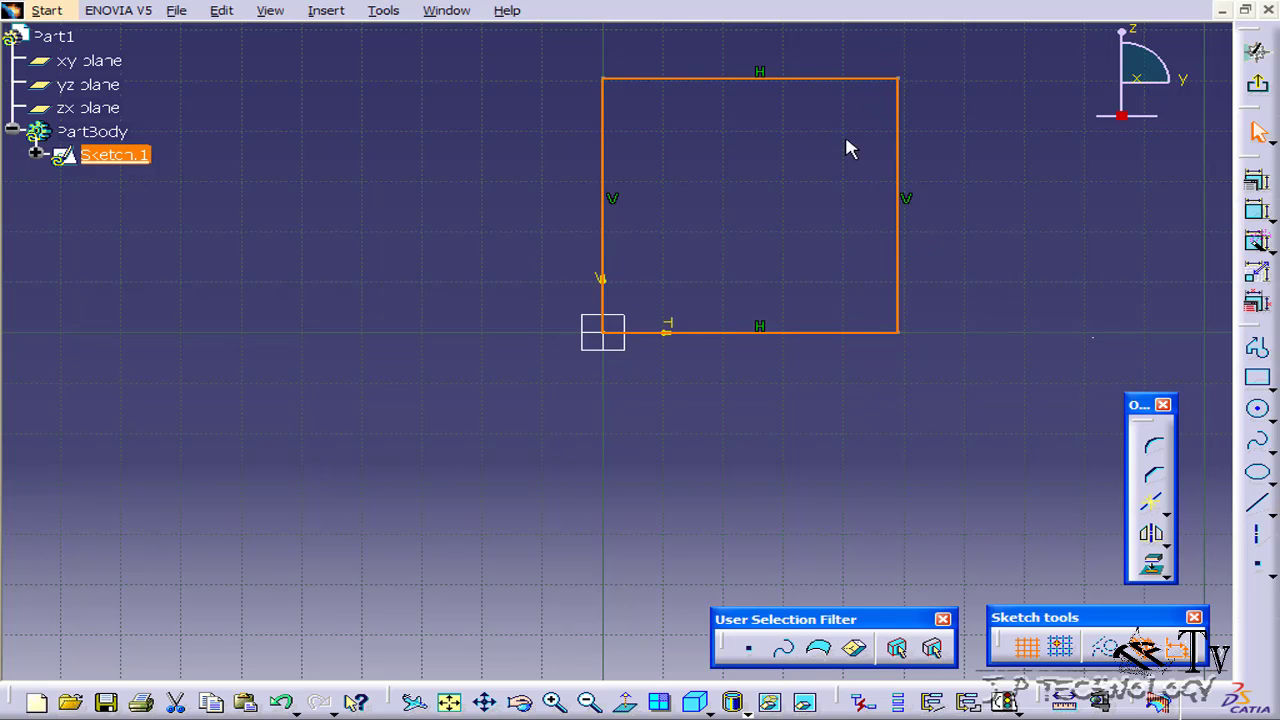
# - Round the rectangle's upper-left corner and set the corner radius to 10 mm
pyautogui.click(1150, 452)
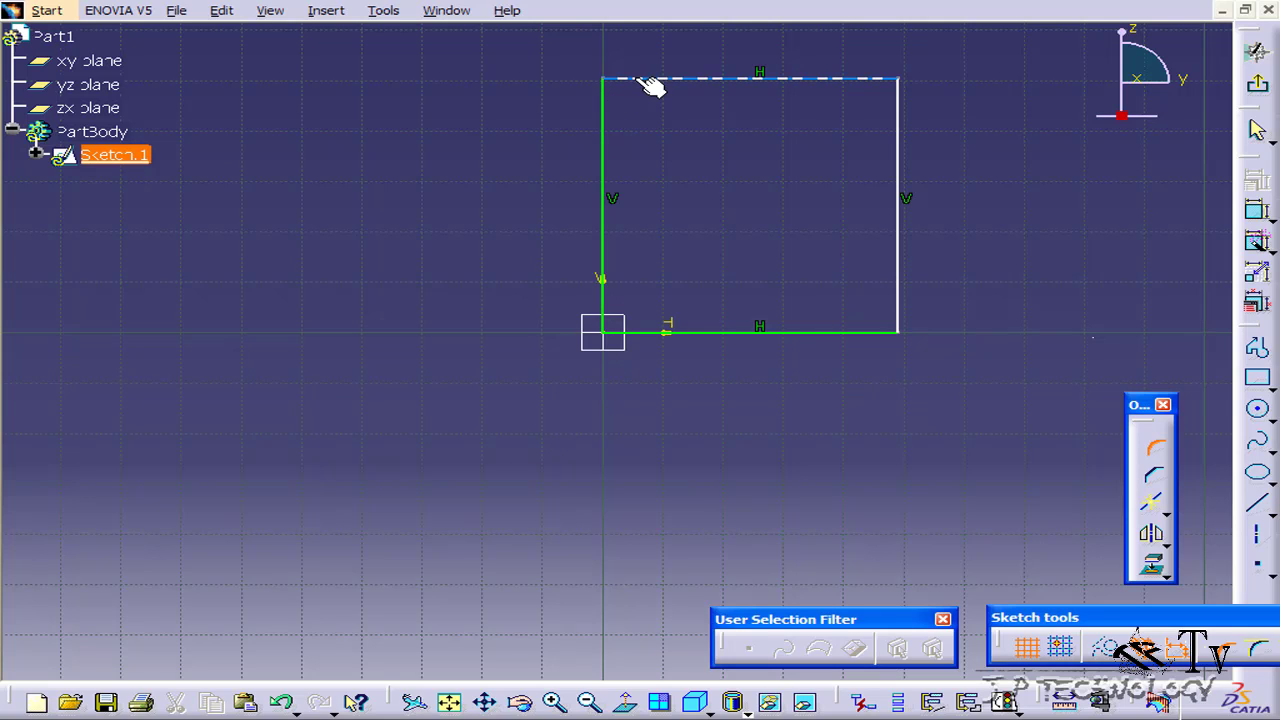
pyautogui.click(606, 120)
pyautogui.click(650, 80)
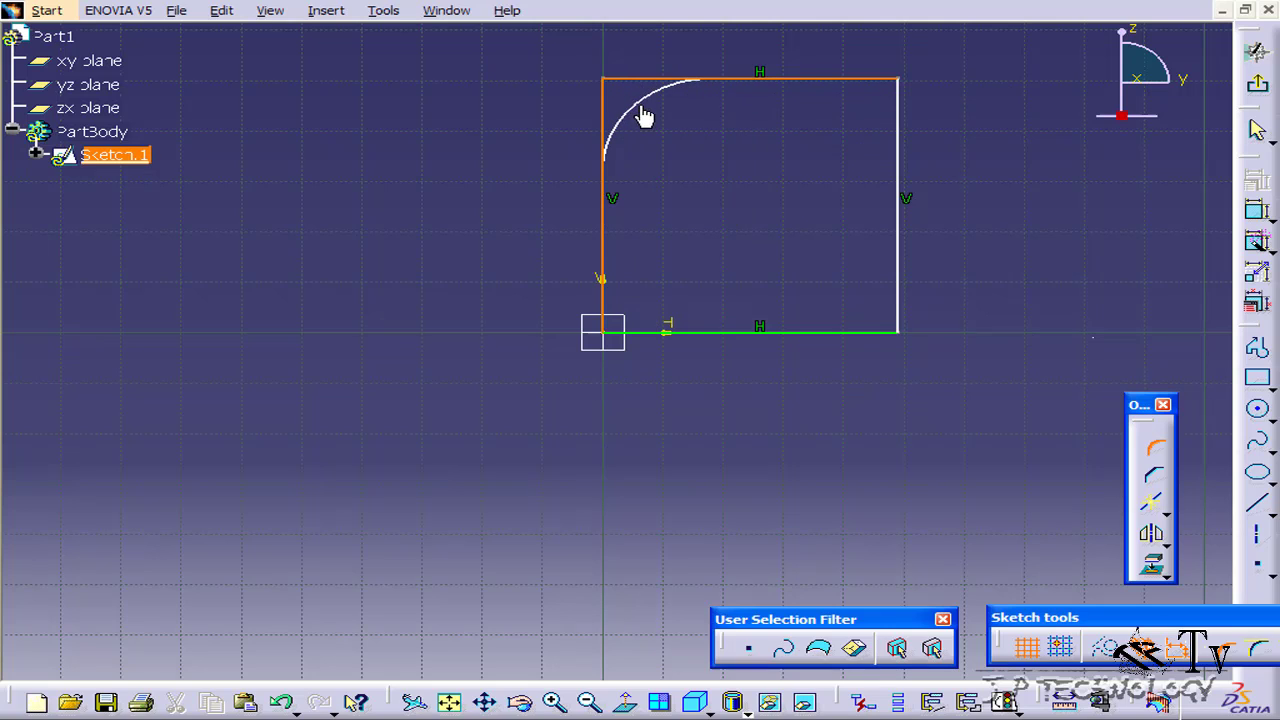
pyautogui.click(644, 117)
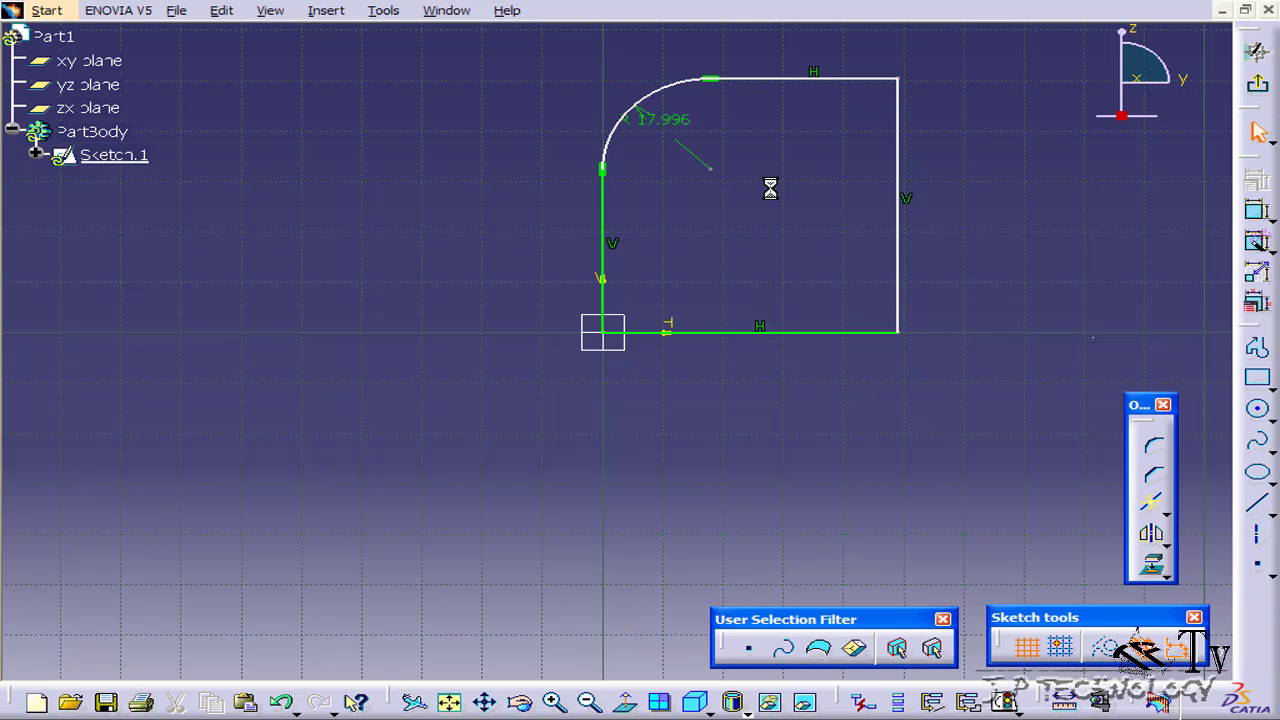
pyautogui.doubleClick(650, 122)
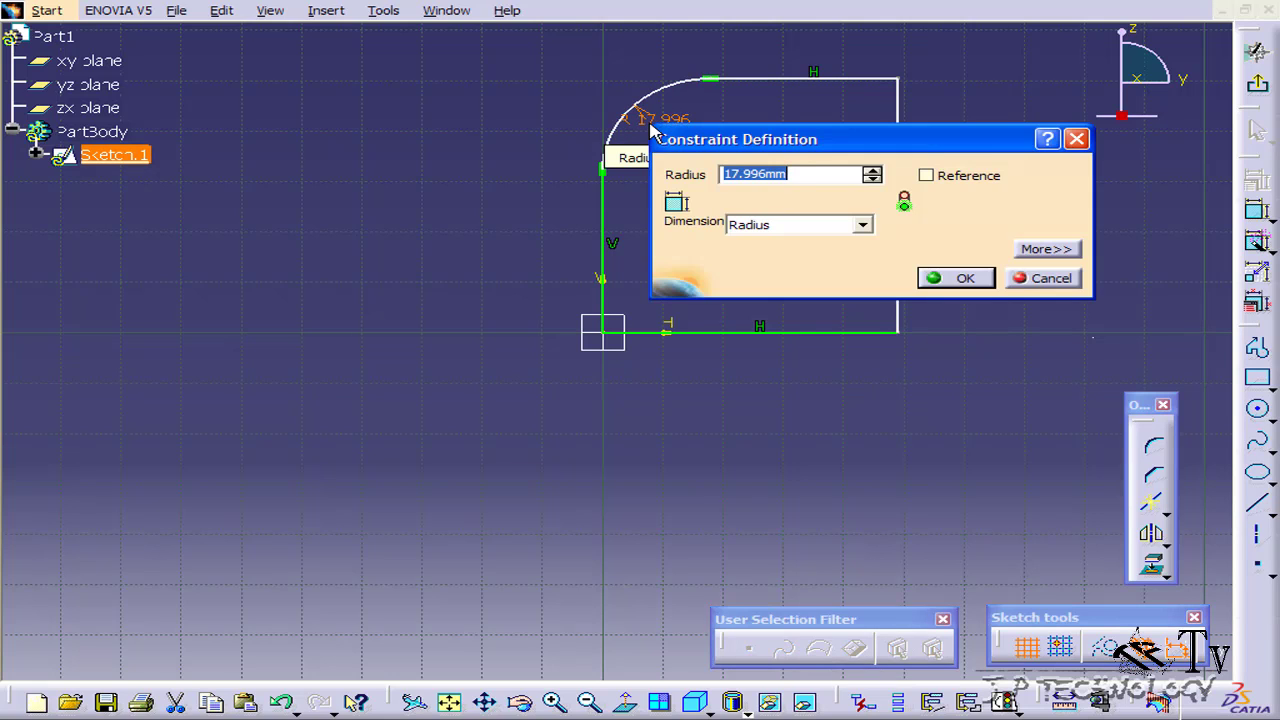
pyautogui.write('10')
pyautogui.press('Return')
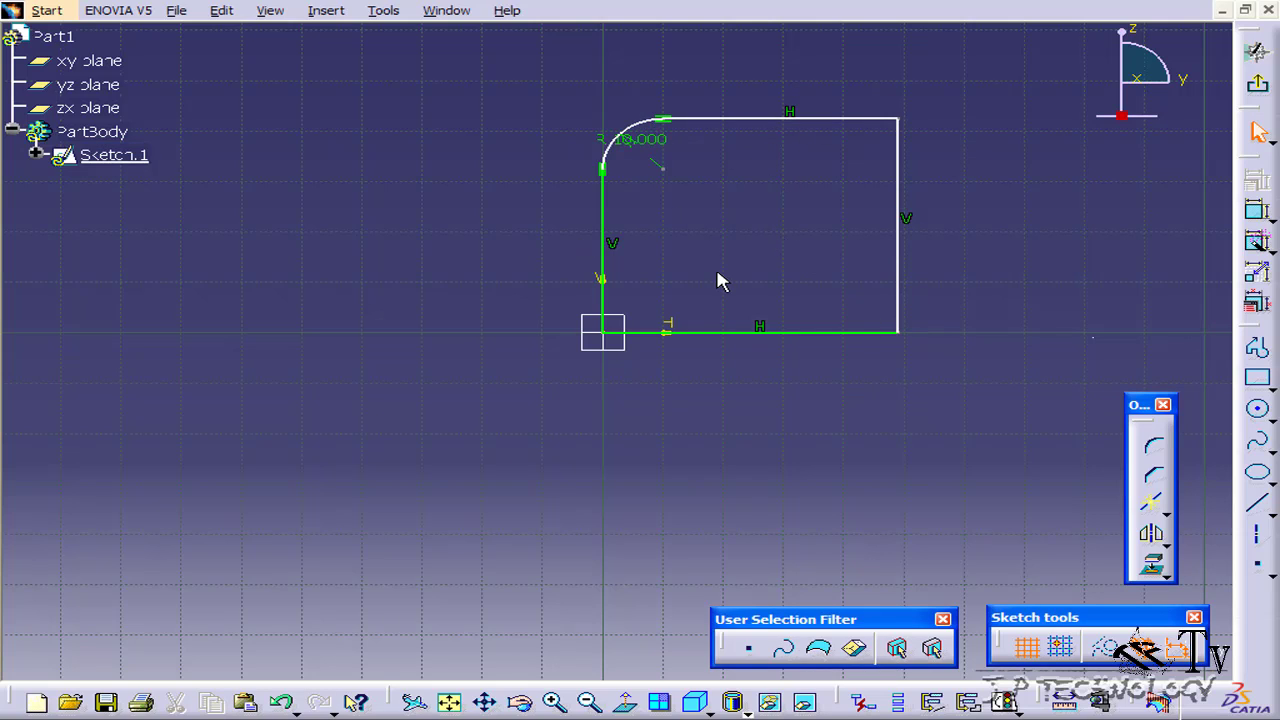
# - Round the rectangle's upper-right corner and set its radius to 10 mm
pyautogui.click(1157, 453)
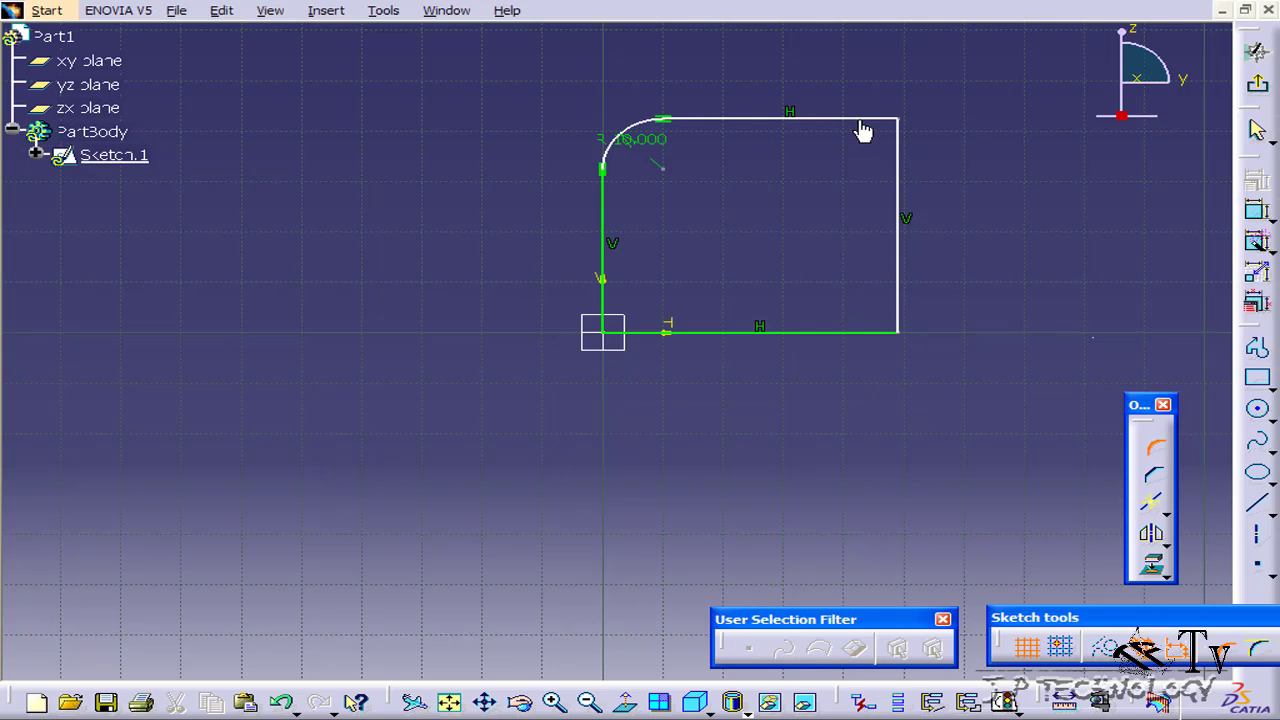
pyautogui.click(899, 165)
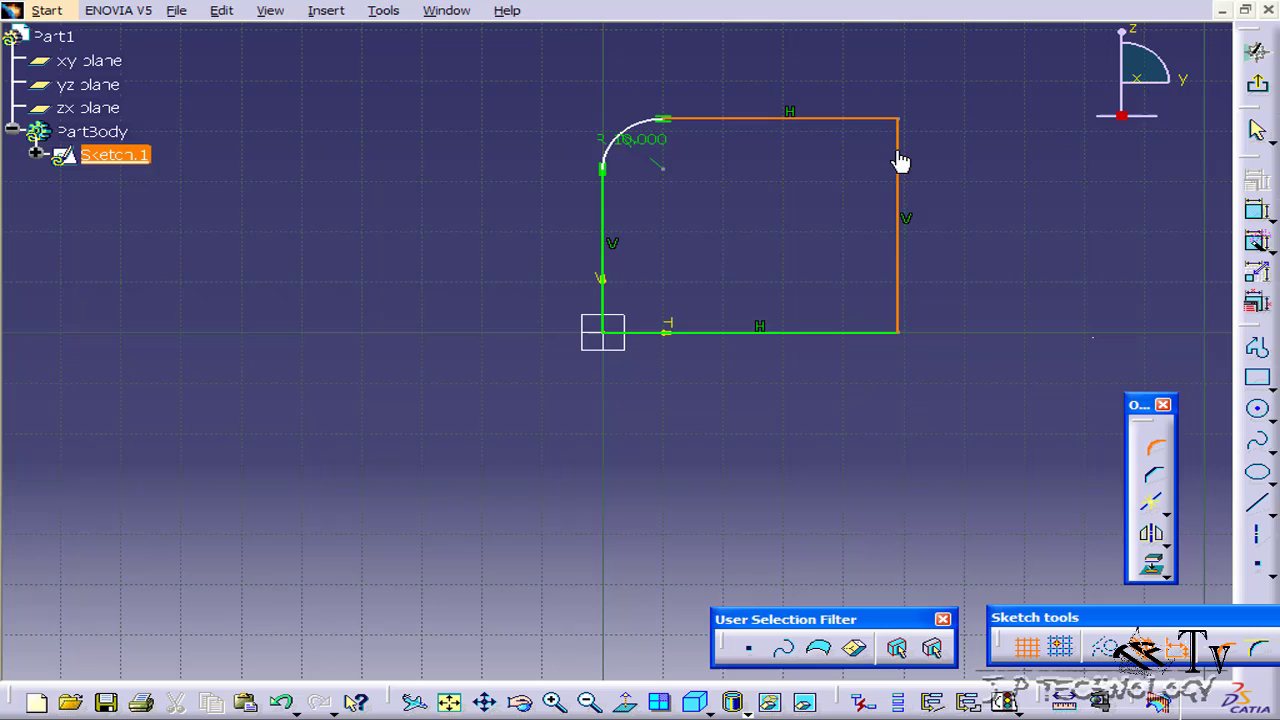
pyautogui.click(880, 148)
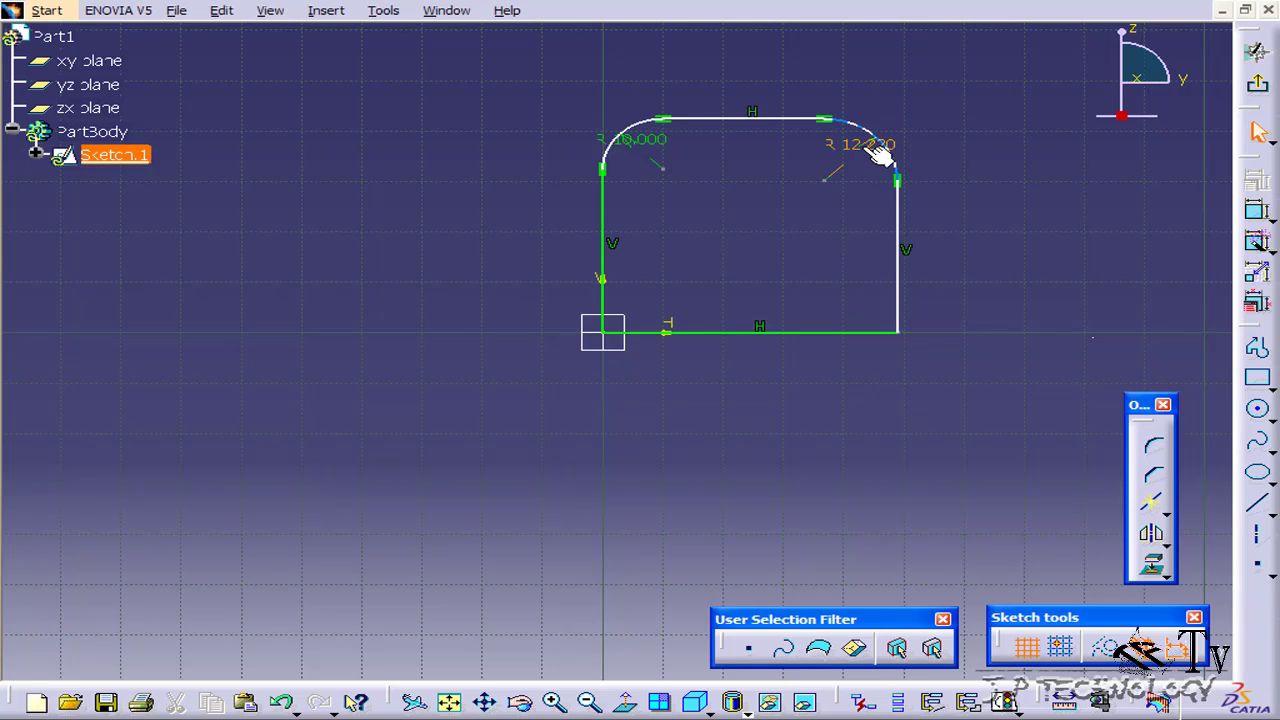
pyautogui.doubleClick(853, 145)
pyautogui.write('10')
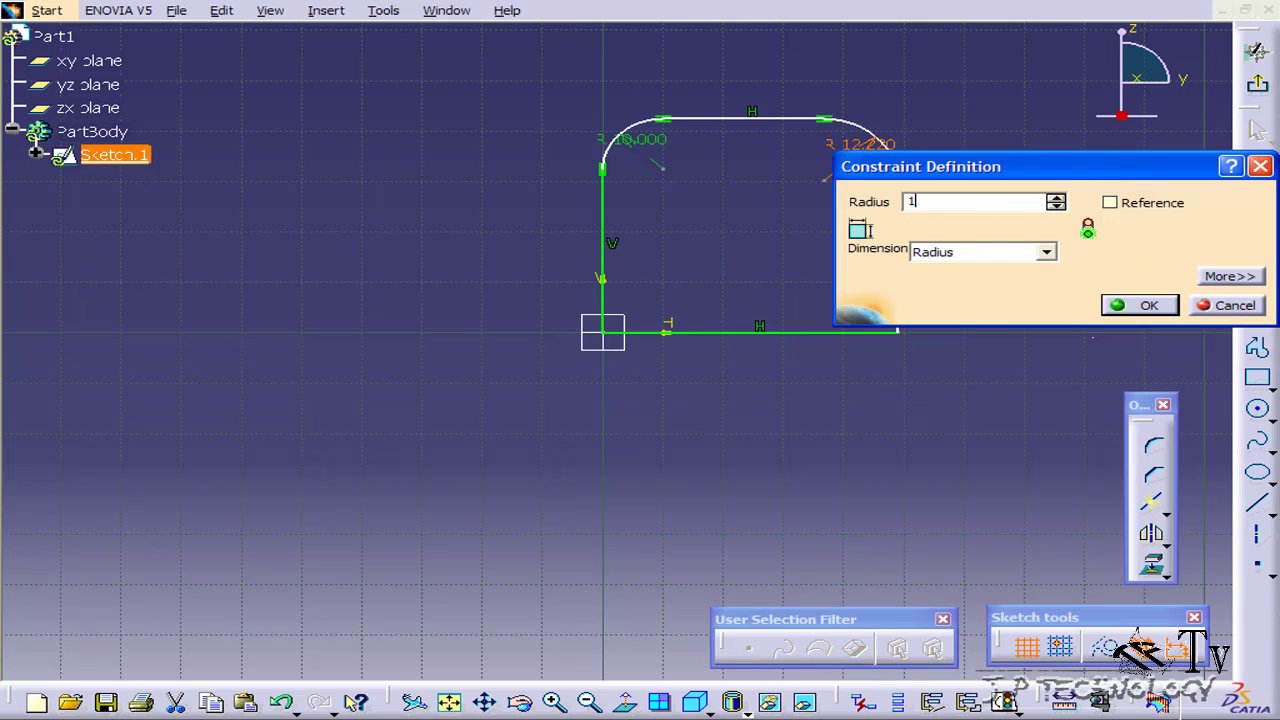
pyautogui.press('Return')
# - Round the rectangle's lower-right corner and set its radius to 10 mm
pyautogui.click(1155, 447)
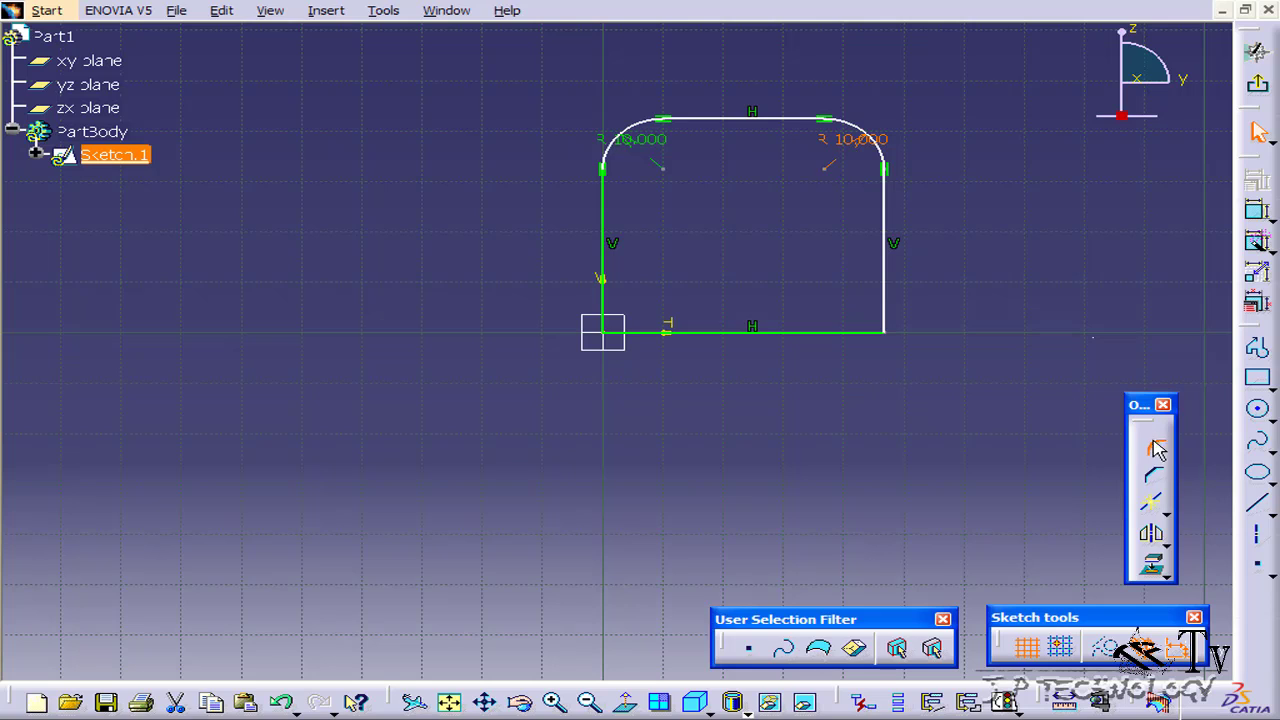
pyautogui.click(868, 336)
pyautogui.click(855, 322)
pyautogui.doubleClick(838, 291)
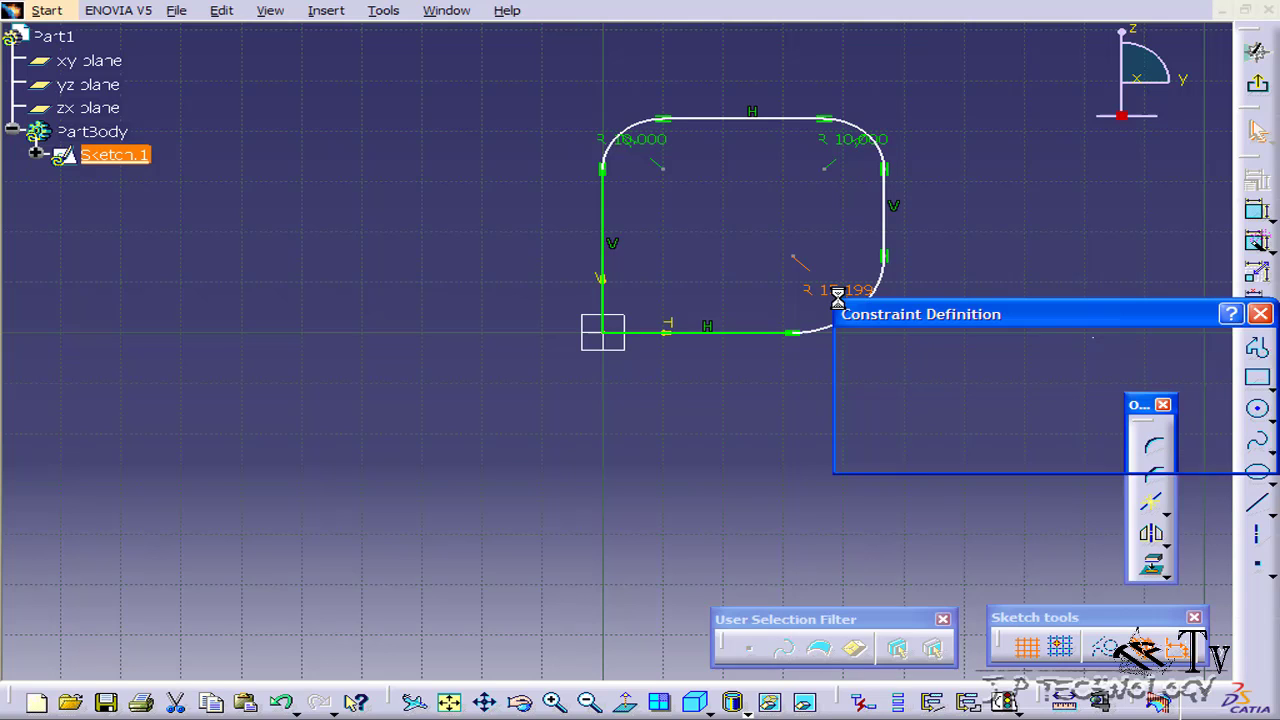
pyautogui.write('10')
pyautogui.press('Return')
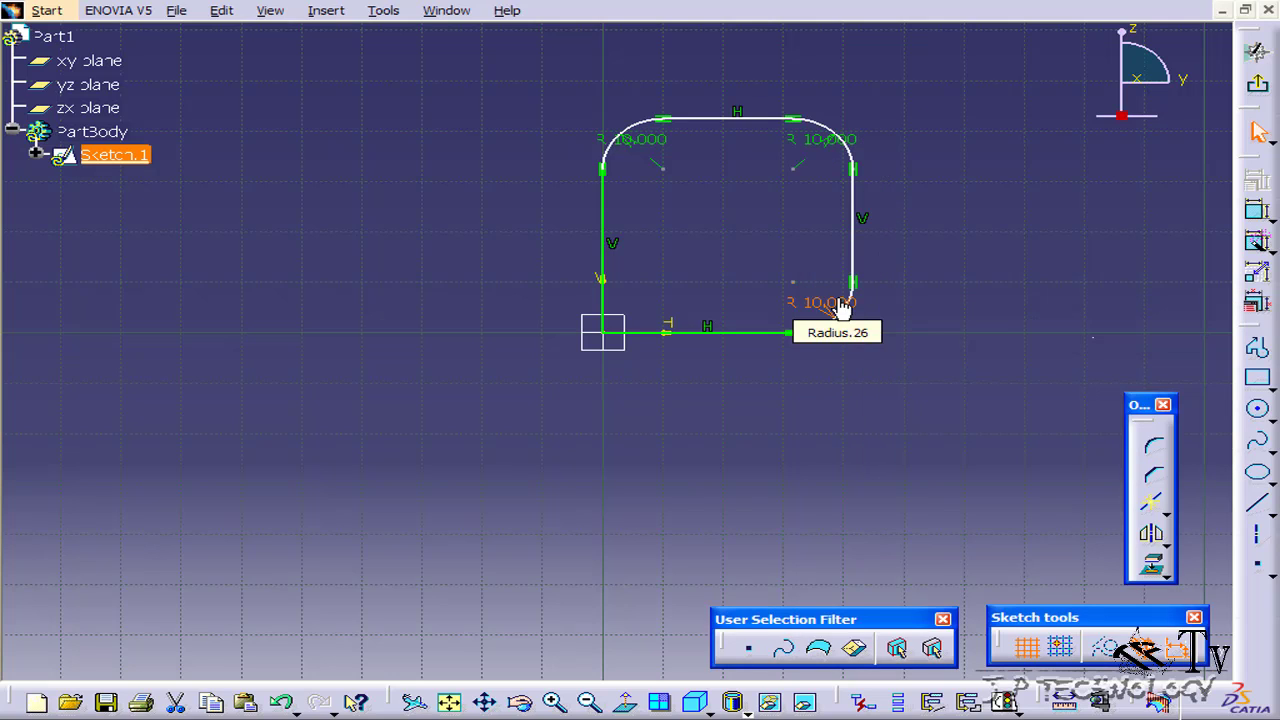
# - Round the rectangle's remaining corner at the origin and set its radius to 10 mm
pyautogui.click(1147, 450)
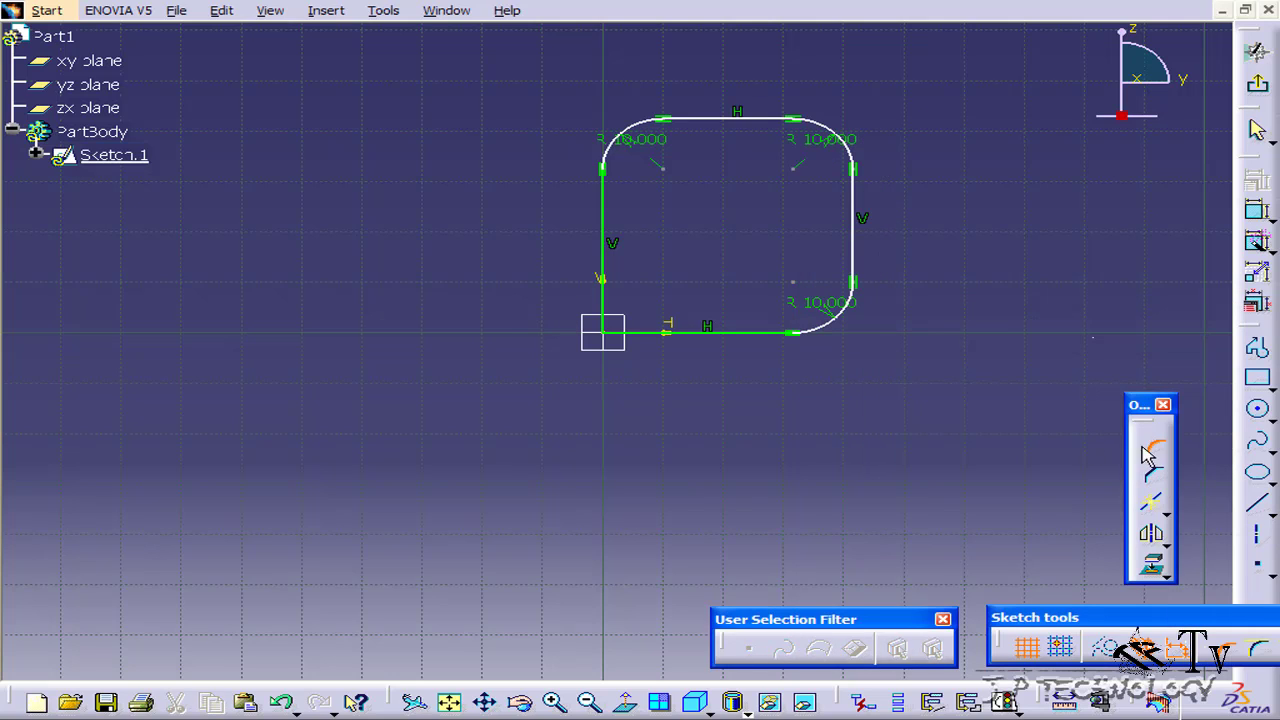
pyautogui.click(602, 305)
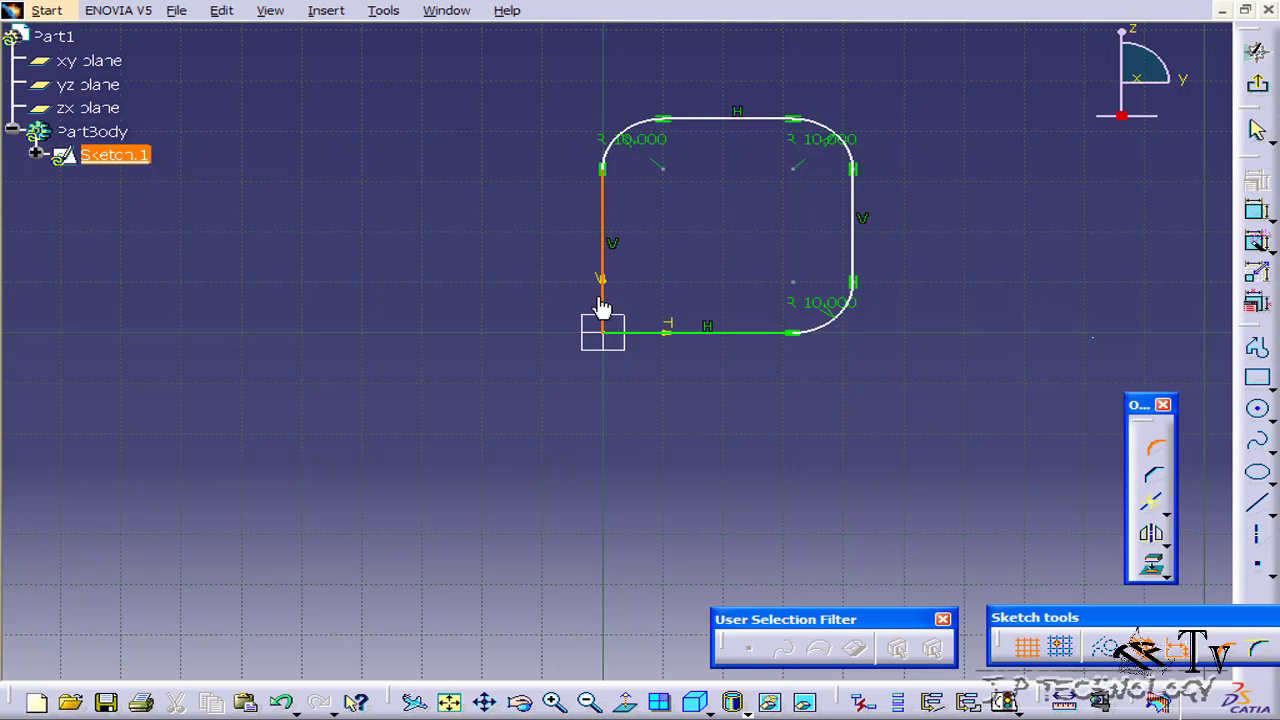
pyautogui.click(634, 338)
pyautogui.click(620, 309)
pyautogui.doubleClick(645, 299)
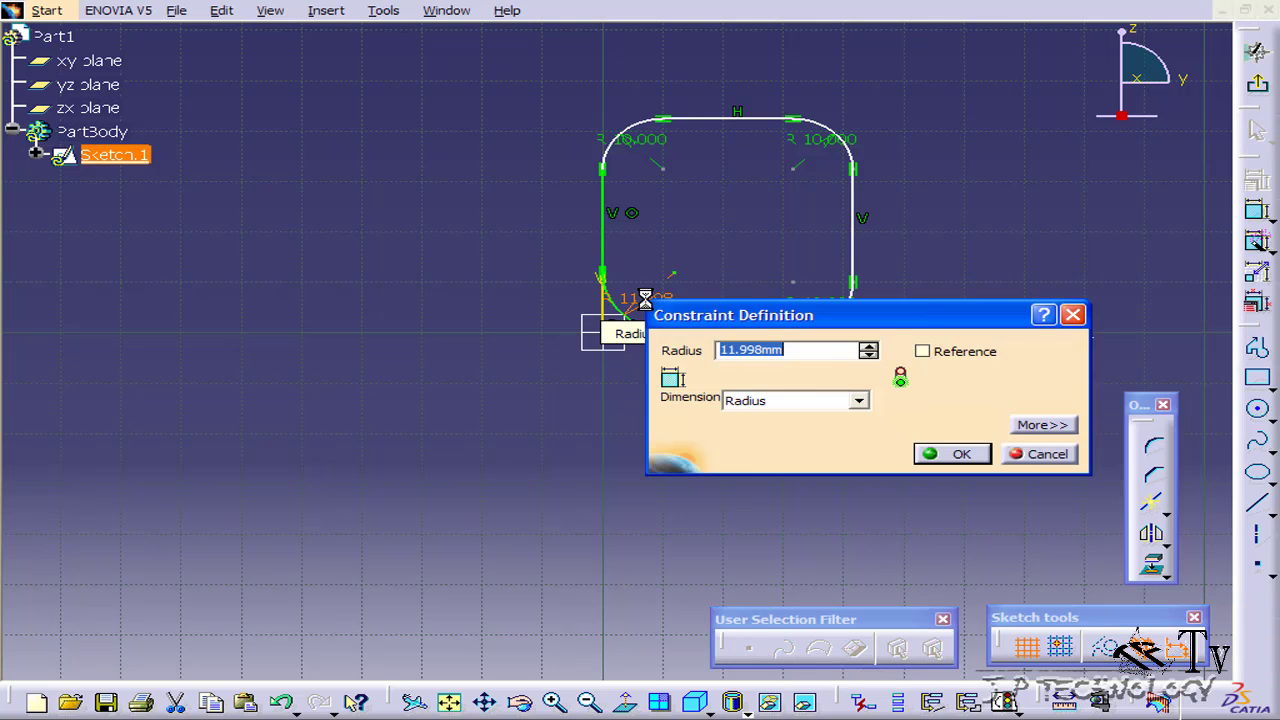
pyautogui.write('10')
pyautogui.press('Return')
pyautogui.click(817, 443)
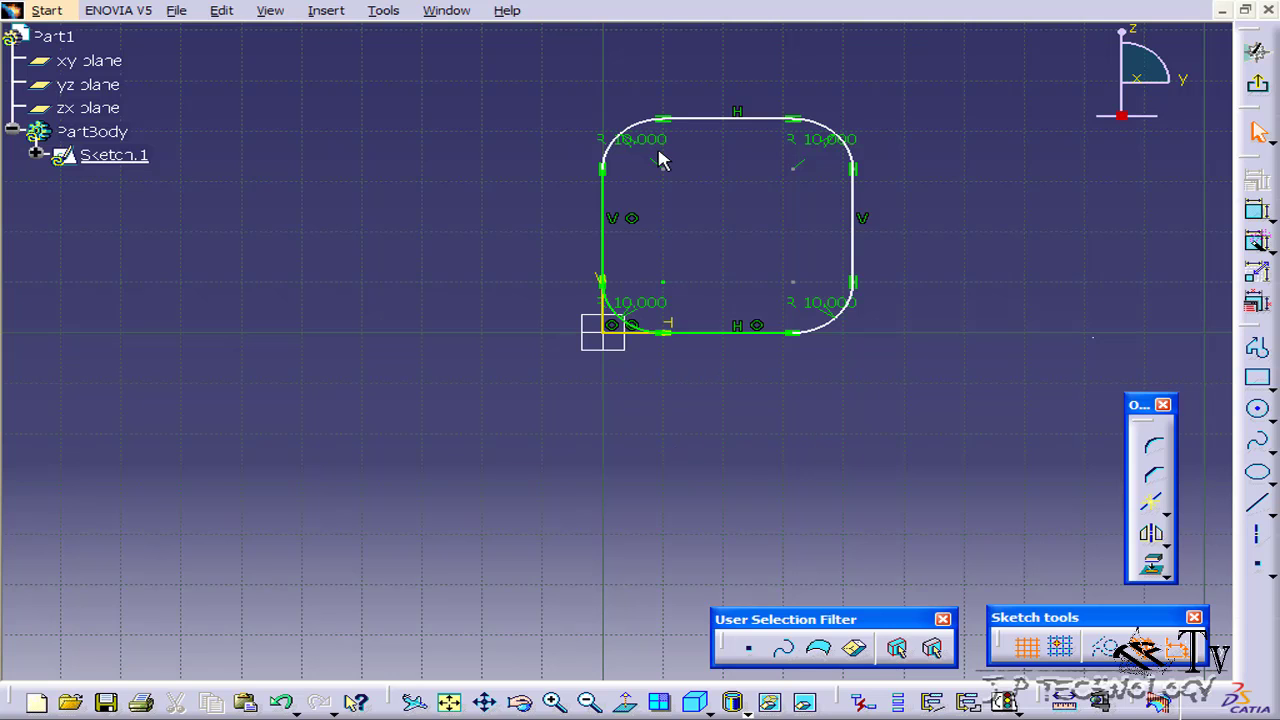
# - Draw a wide, flat closed triangle below the rounded rectangle with the Profile tool, its apex pointing up
pyautogui.moveTo(749, 374)
pyautogui.mouseDown(button='middle')
pyautogui.moveTo(737, 374)
pyautogui.moveTo(735, 415)
pyautogui.moveTo(704, 388)
pyautogui.mouseUp(button='middle')
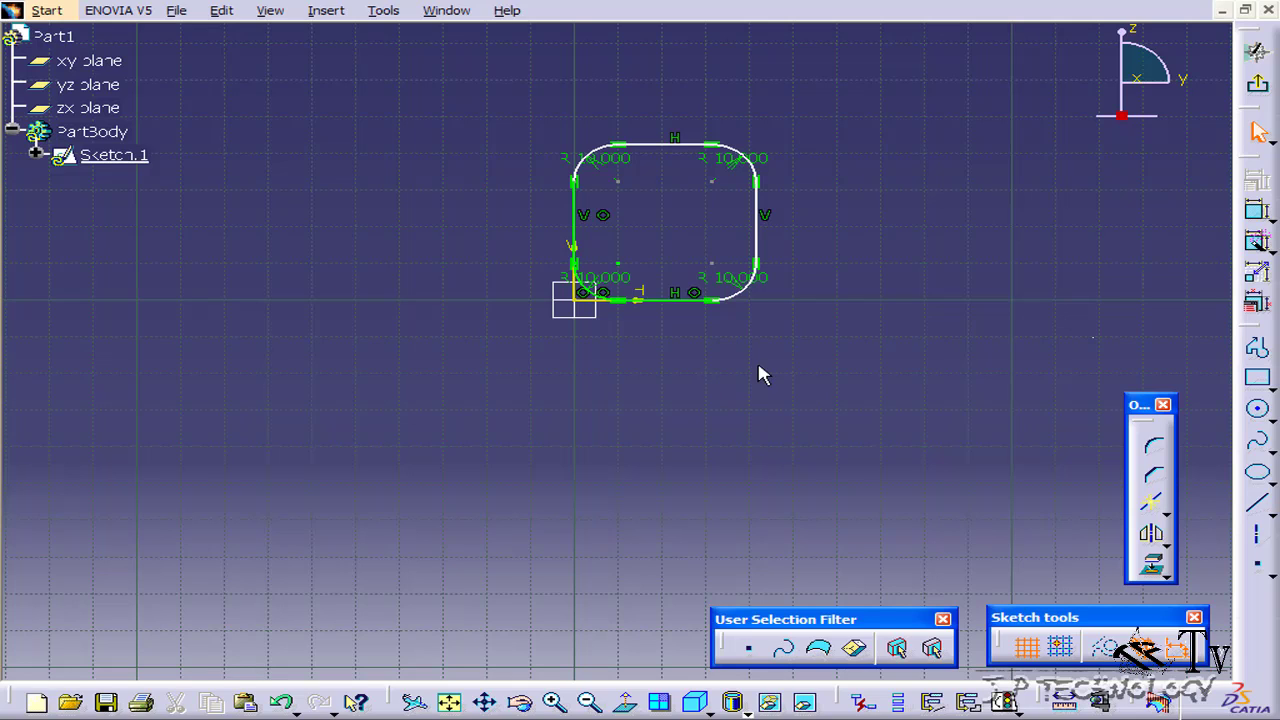
pyautogui.click(1258, 346)
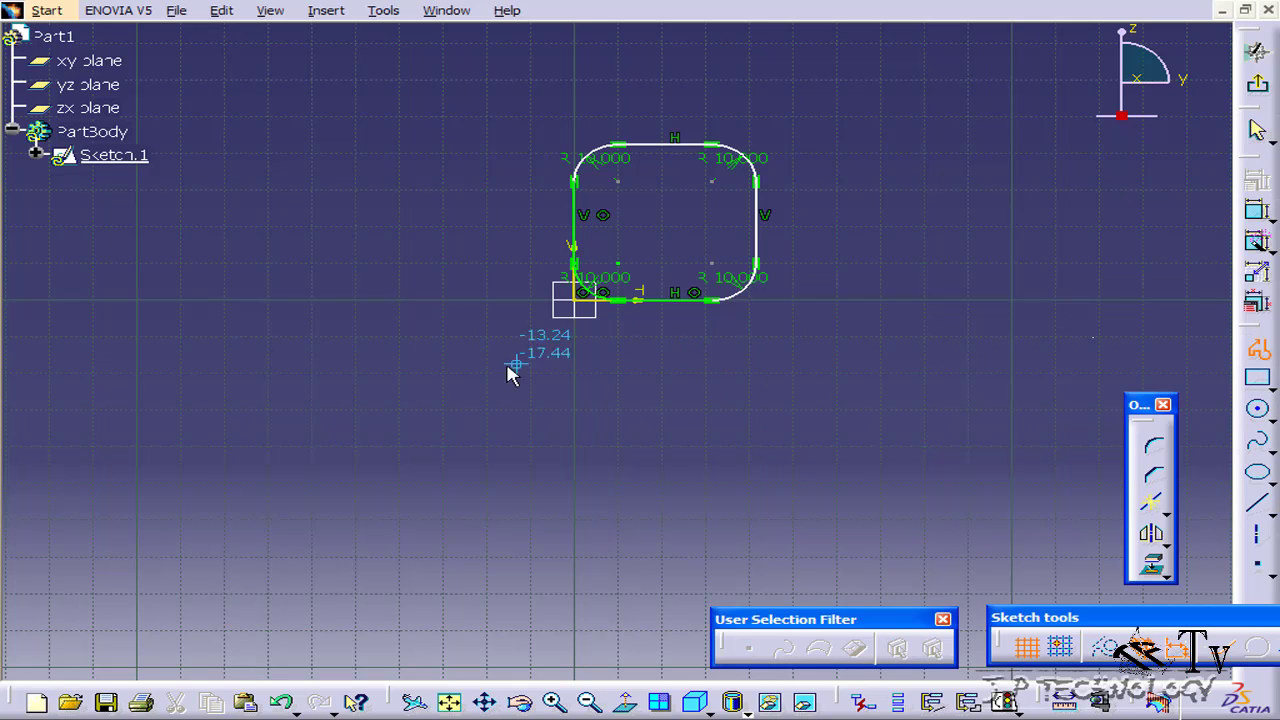
pyautogui.click(253, 514)
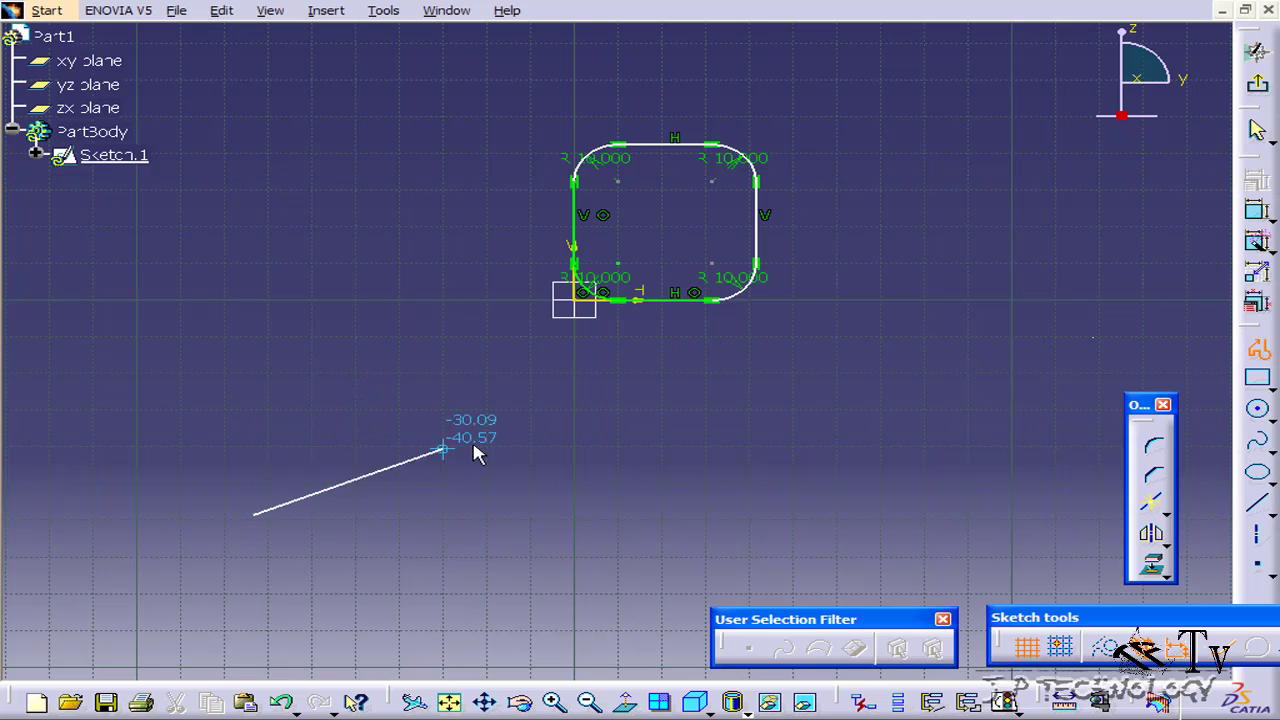
pyautogui.click(795, 374)
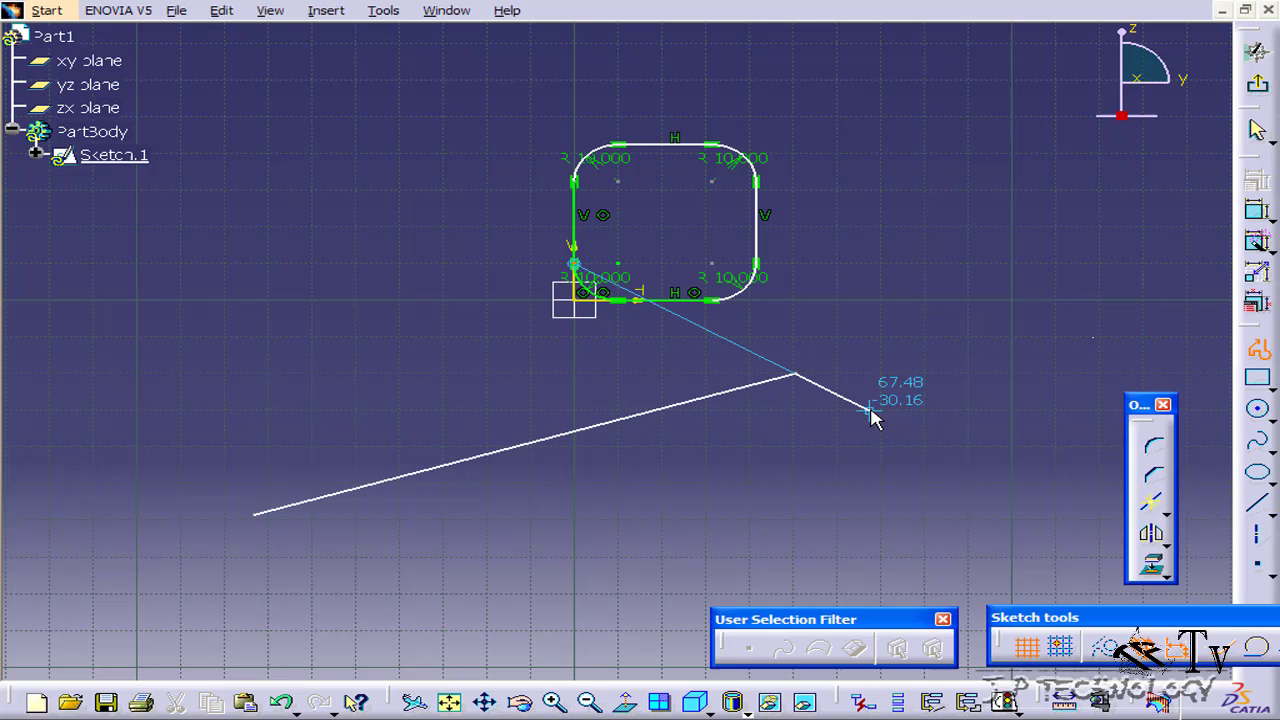
pyautogui.moveTo(963, 460)
pyautogui.mouseDown(button='middle')
pyautogui.moveTo(977, 514)
pyautogui.moveTo(691, 440)
pyautogui.mouseUp(button='middle')
pyautogui.click(860, 367)
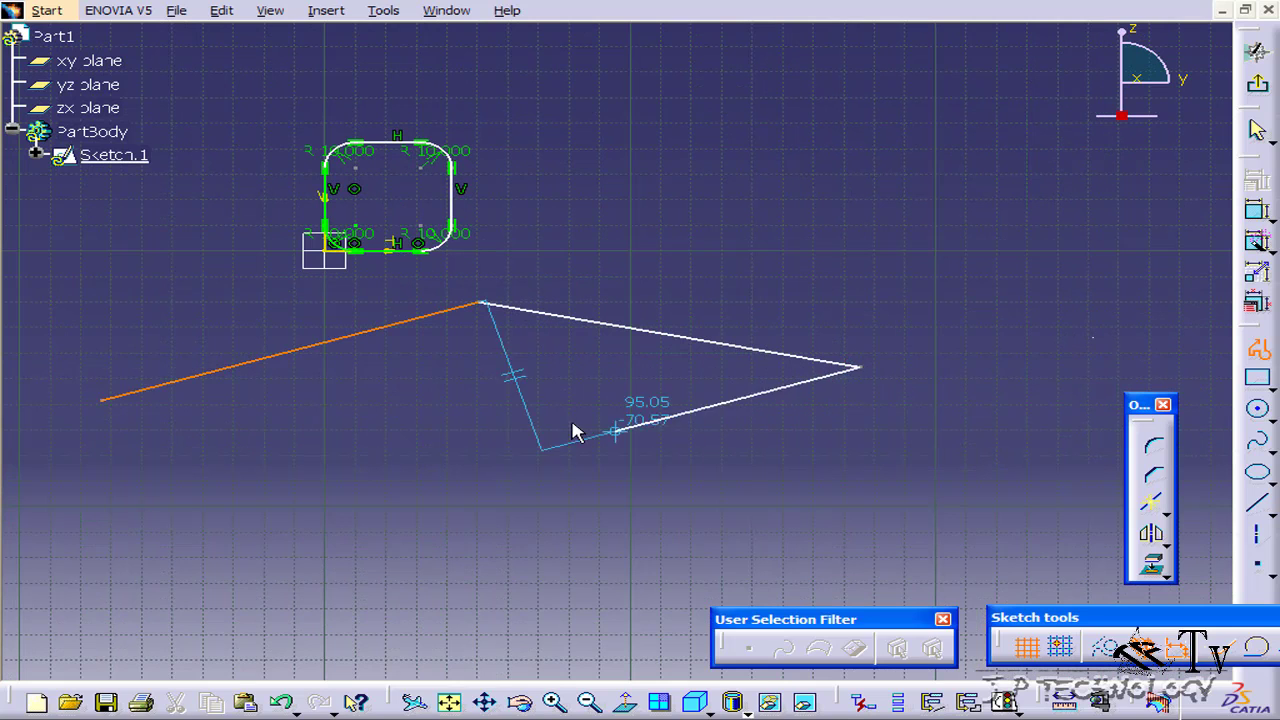
pyautogui.click(104, 405)
pyautogui.moveTo(294, 414)
pyautogui.mouseDown(button='middle')
pyautogui.moveTo(420, 366)
pyautogui.moveTo(480, 311)
pyautogui.mouseUp(button='middle')
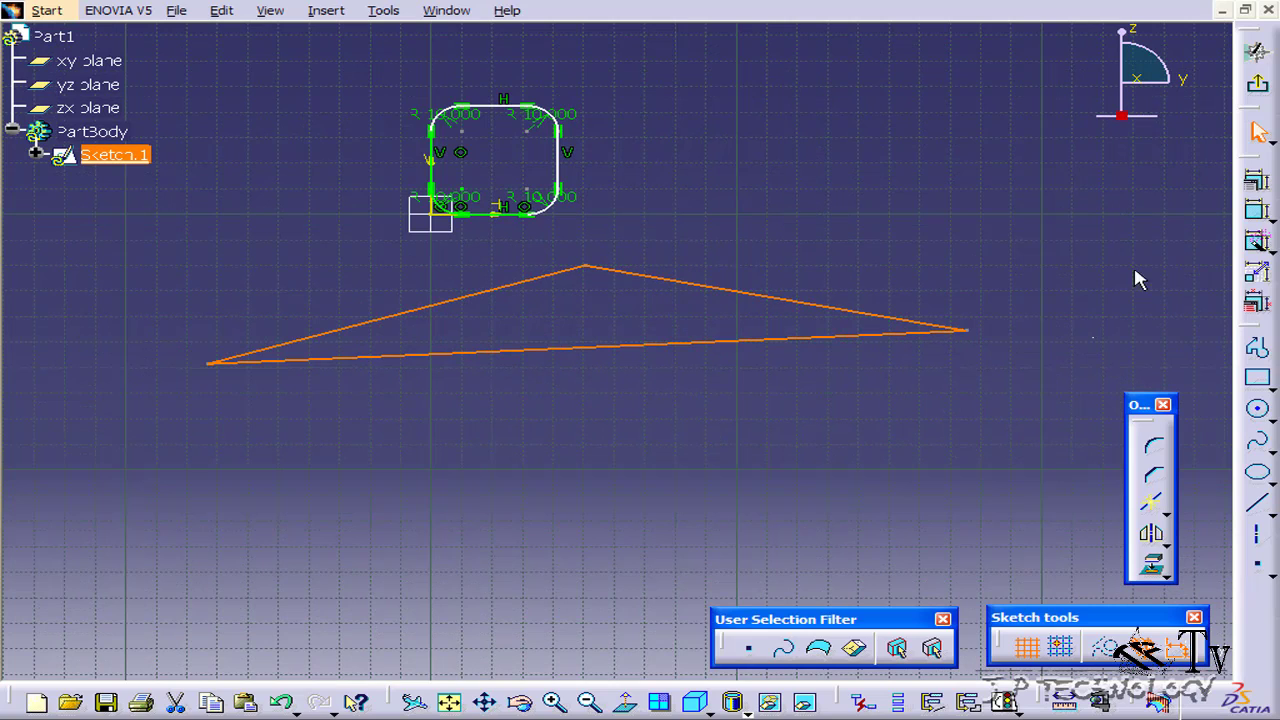
pyautogui.click(1226, 229)
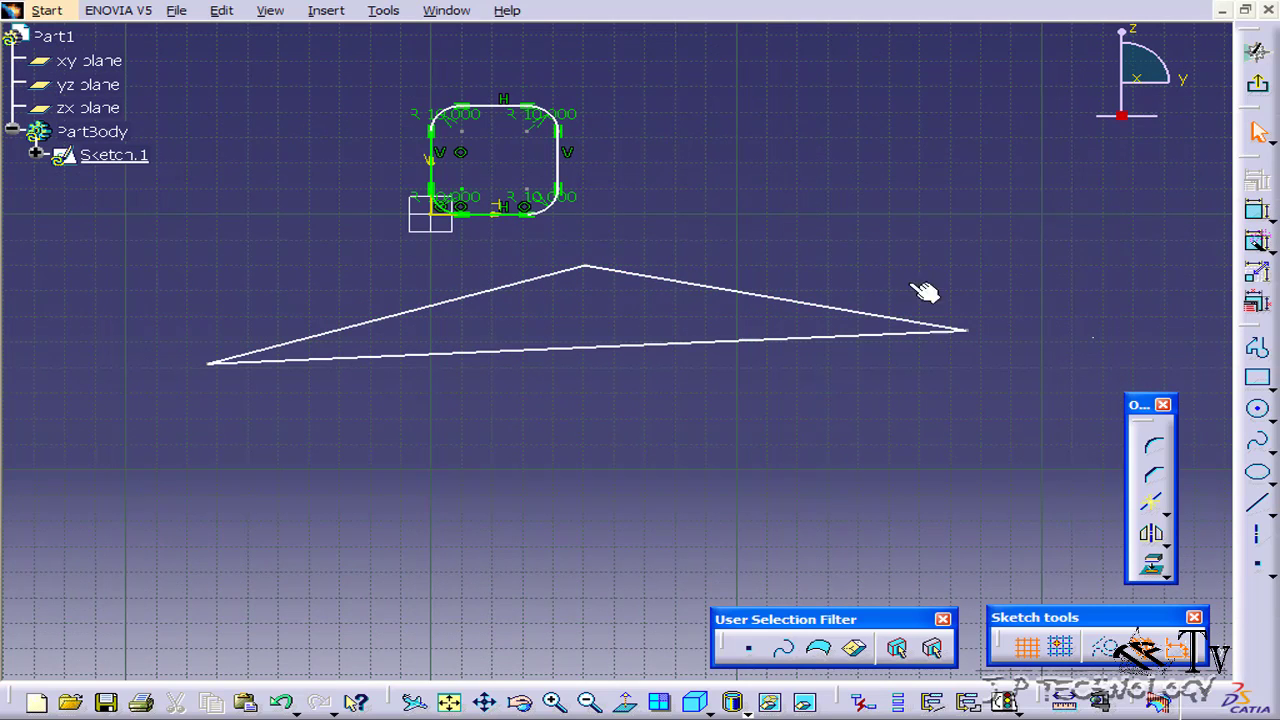
# - Constrain the angle between the triangle's base and its upper-right side to 15 degrees
pyautogui.click(851, 311)
pyautogui.click(846, 335)
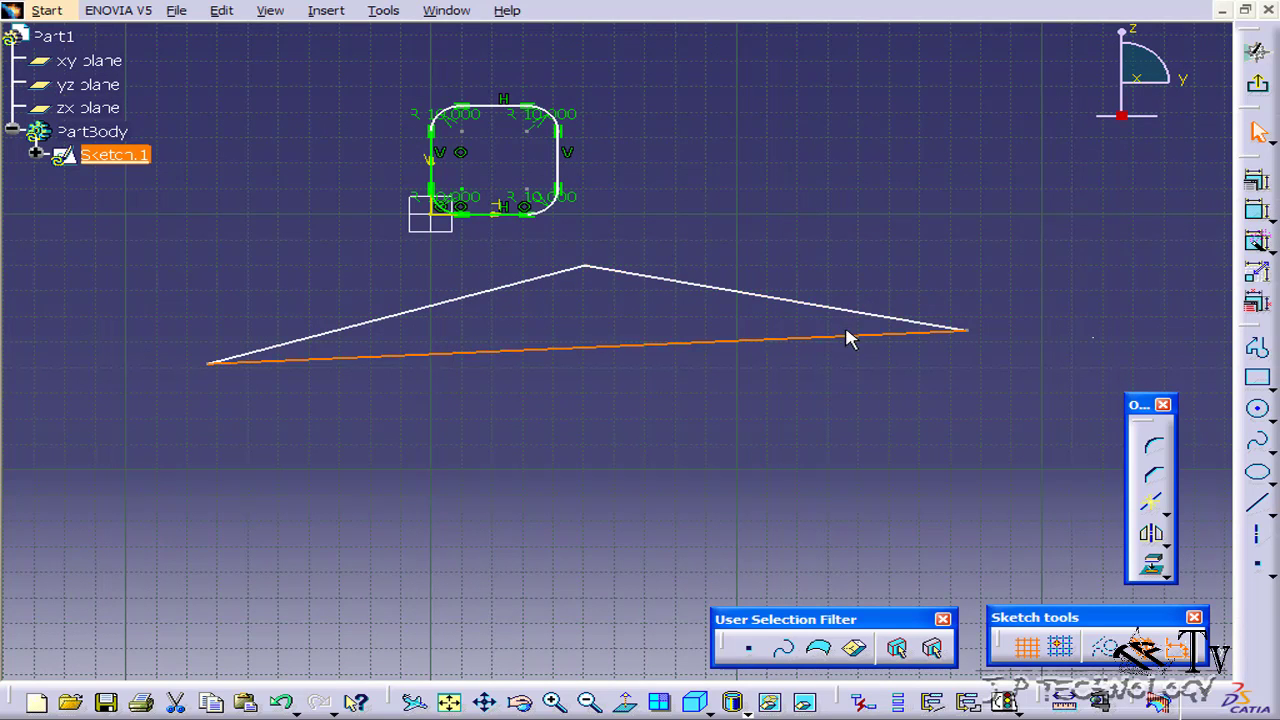
pyautogui.click(1257, 210)
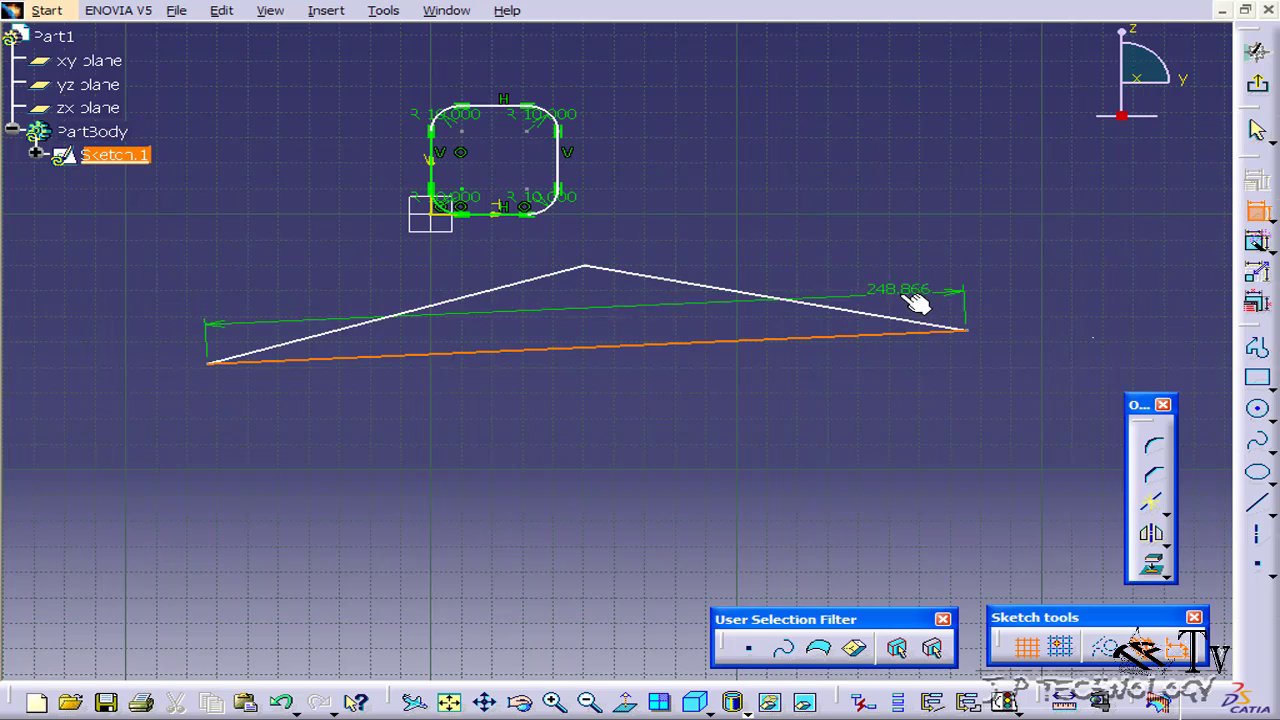
pyautogui.click(882, 318)
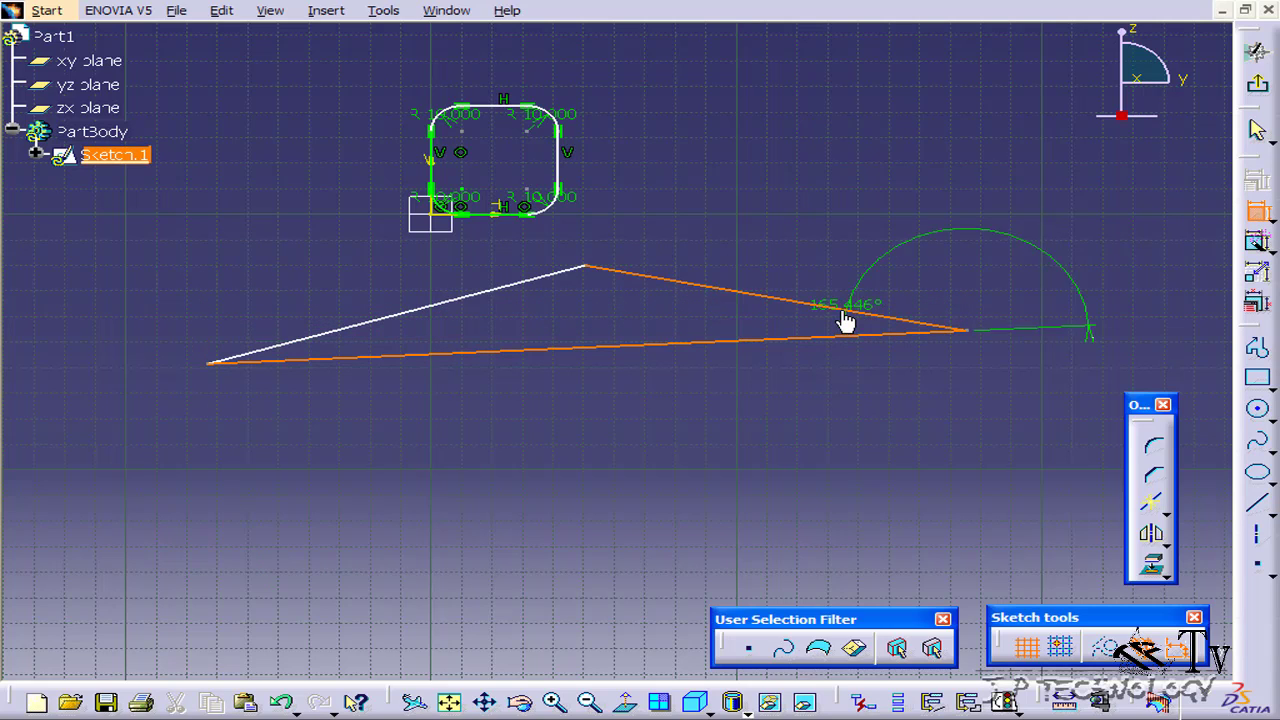
pyautogui.click(786, 312)
pyautogui.doubleClick(784, 310)
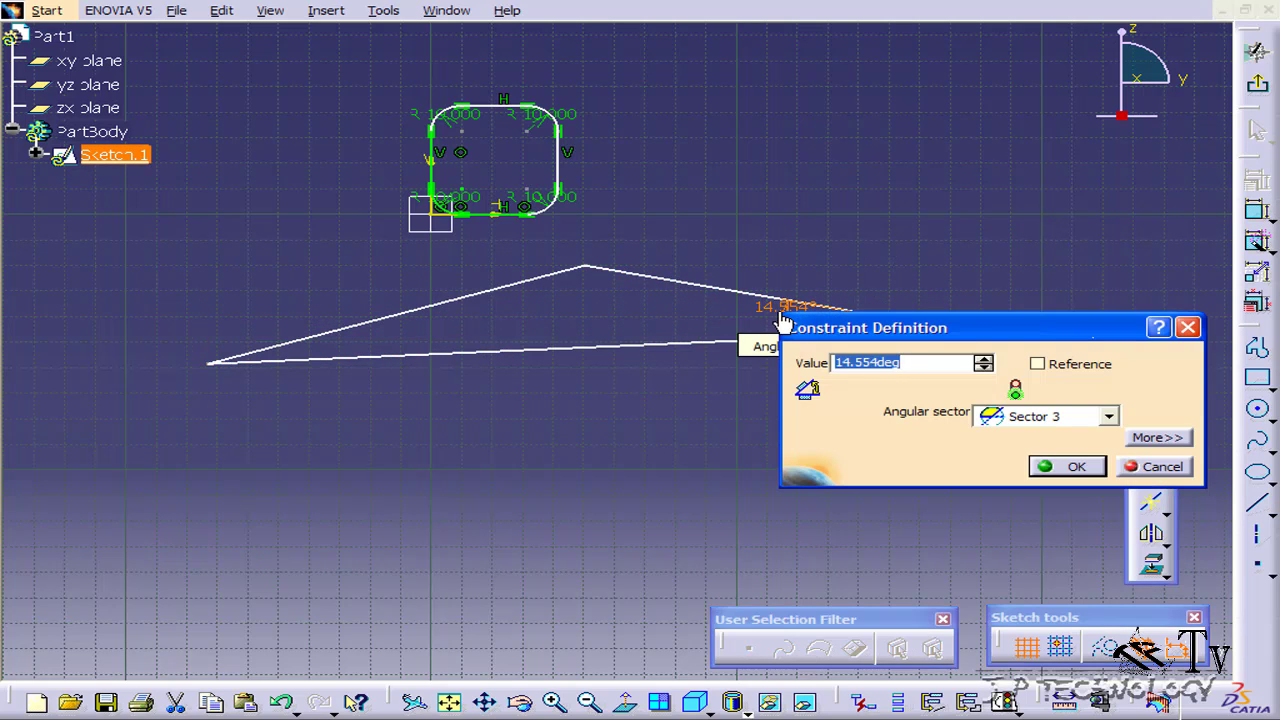
pyautogui.write('15')
pyautogui.press('Return')
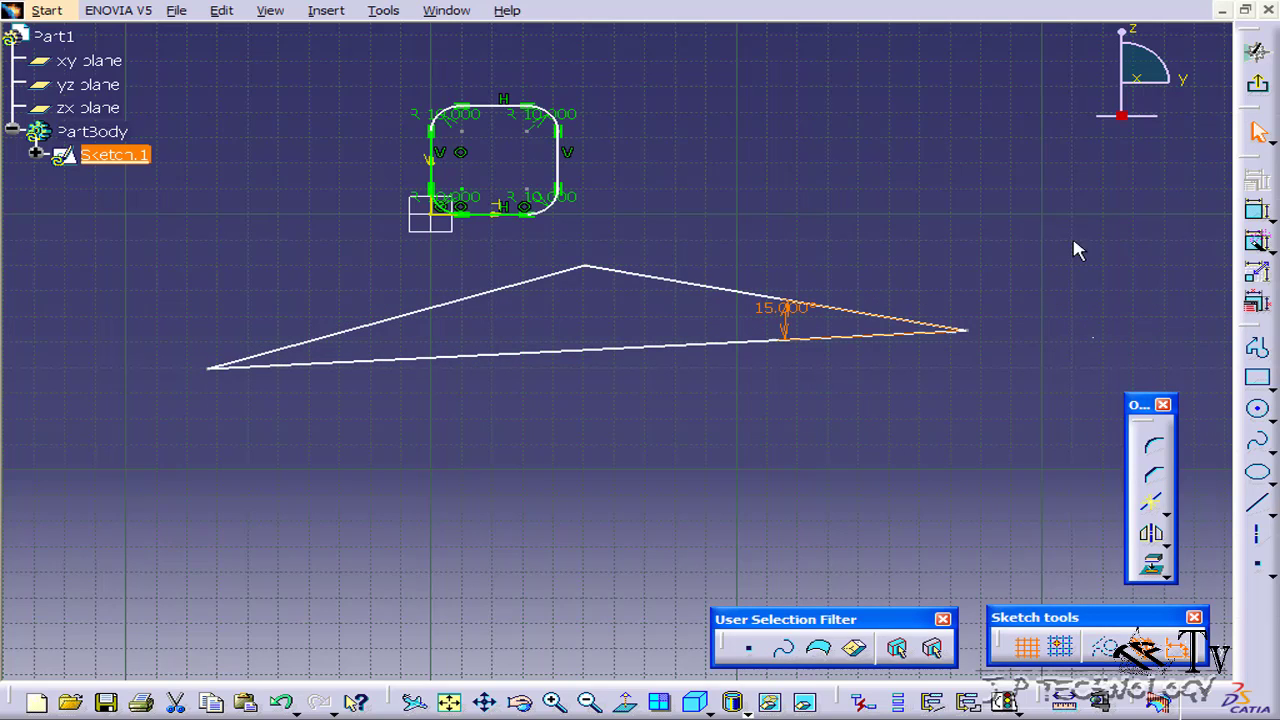
# - Constrain the angle between the triangle's two upper sides at the apex to 160 degrees
pyautogui.click(636, 284)
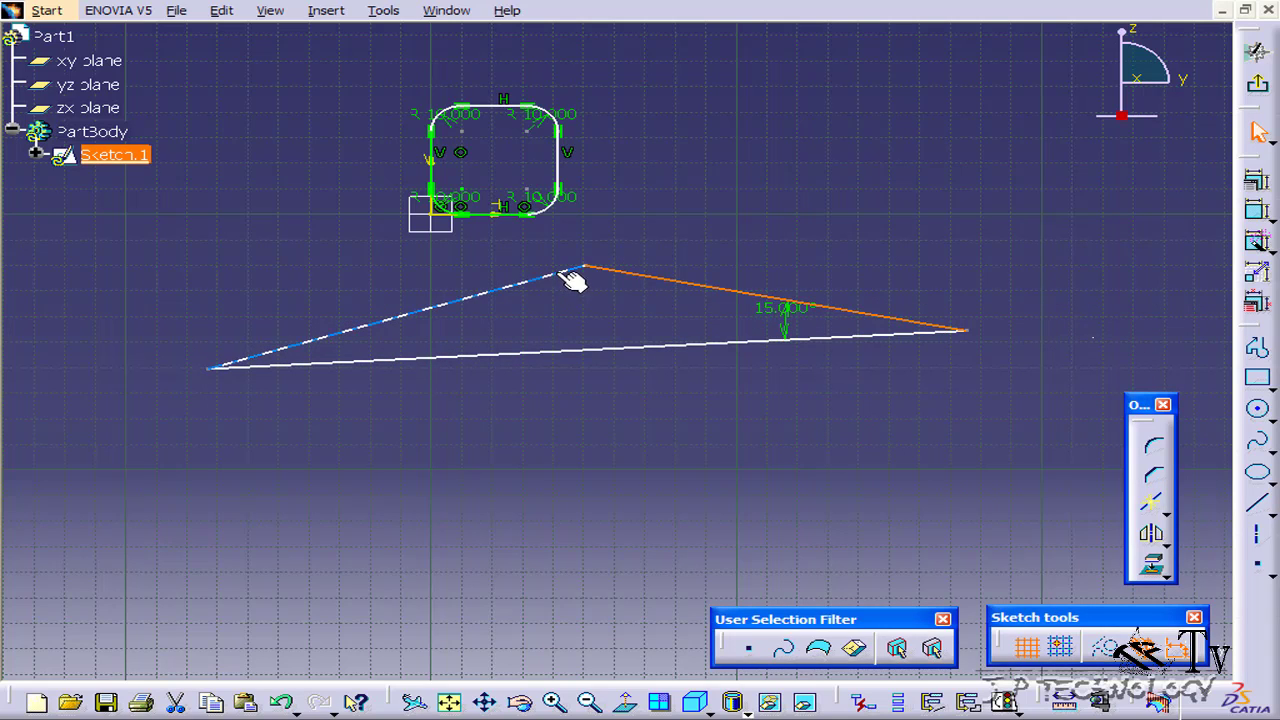
pyautogui.click(571, 274)
pyautogui.click(1256, 211)
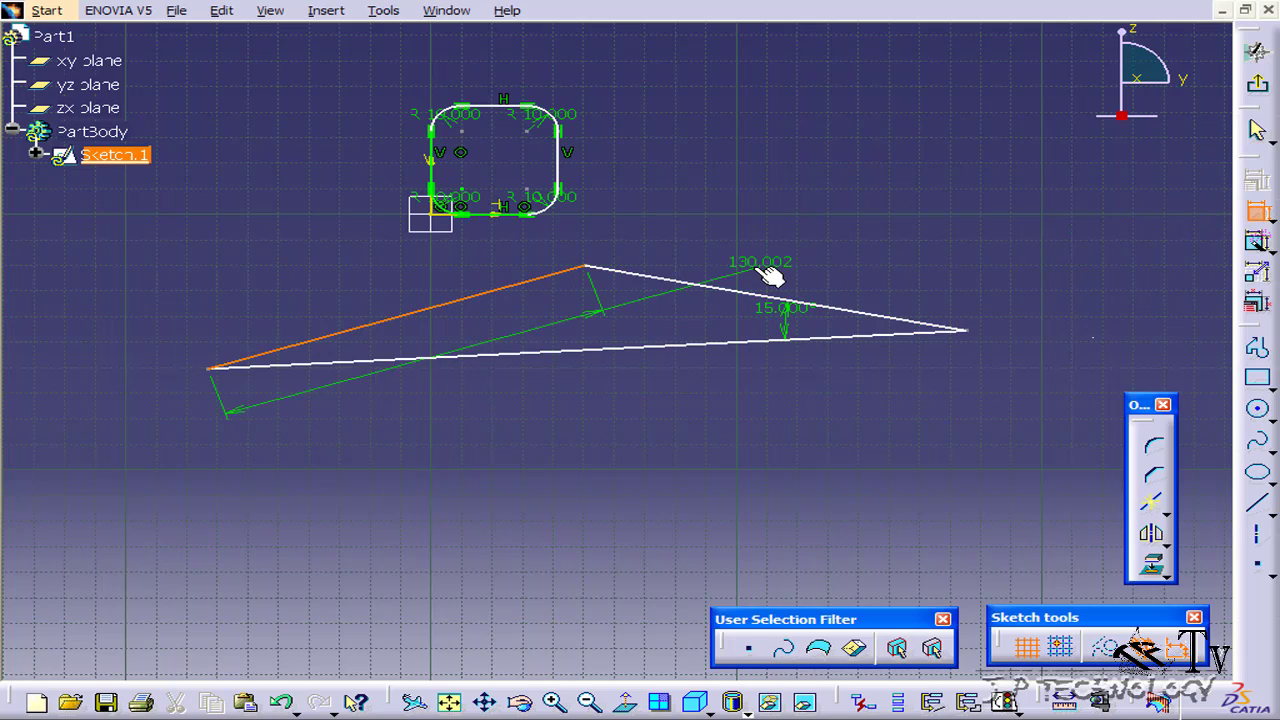
pyautogui.click(668, 289)
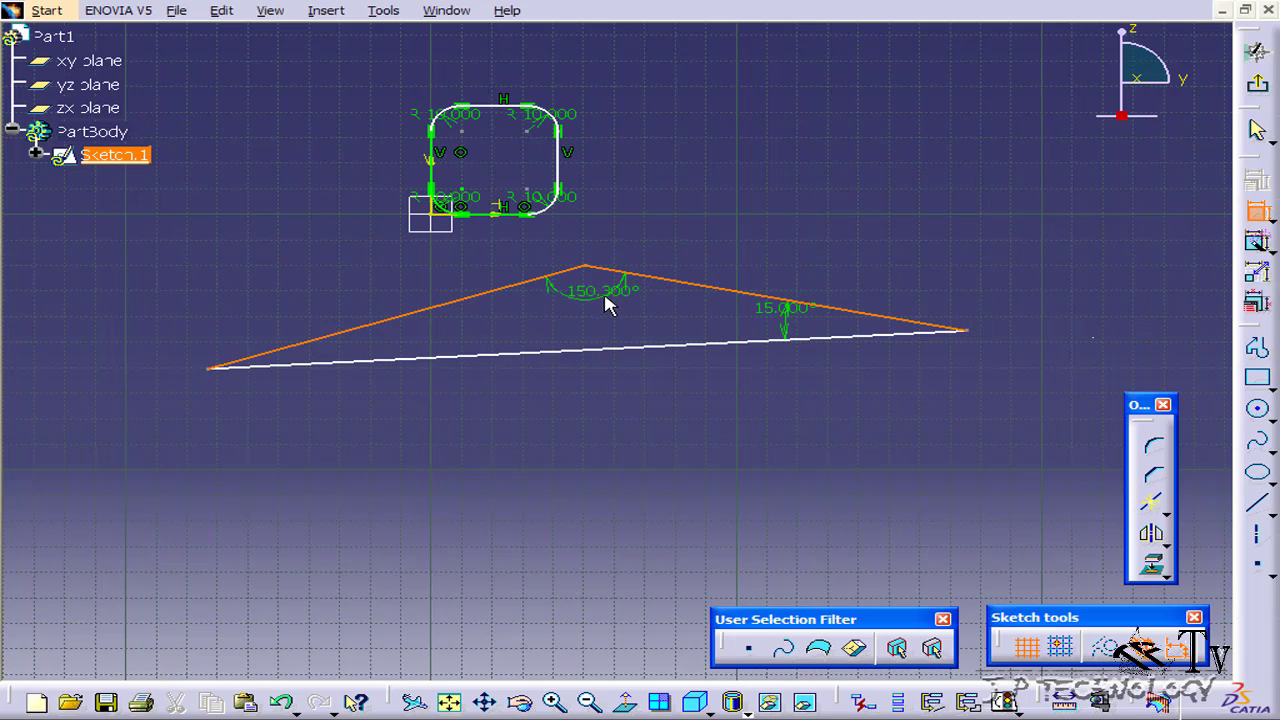
pyautogui.click(605, 293)
pyautogui.doubleClick(603, 292)
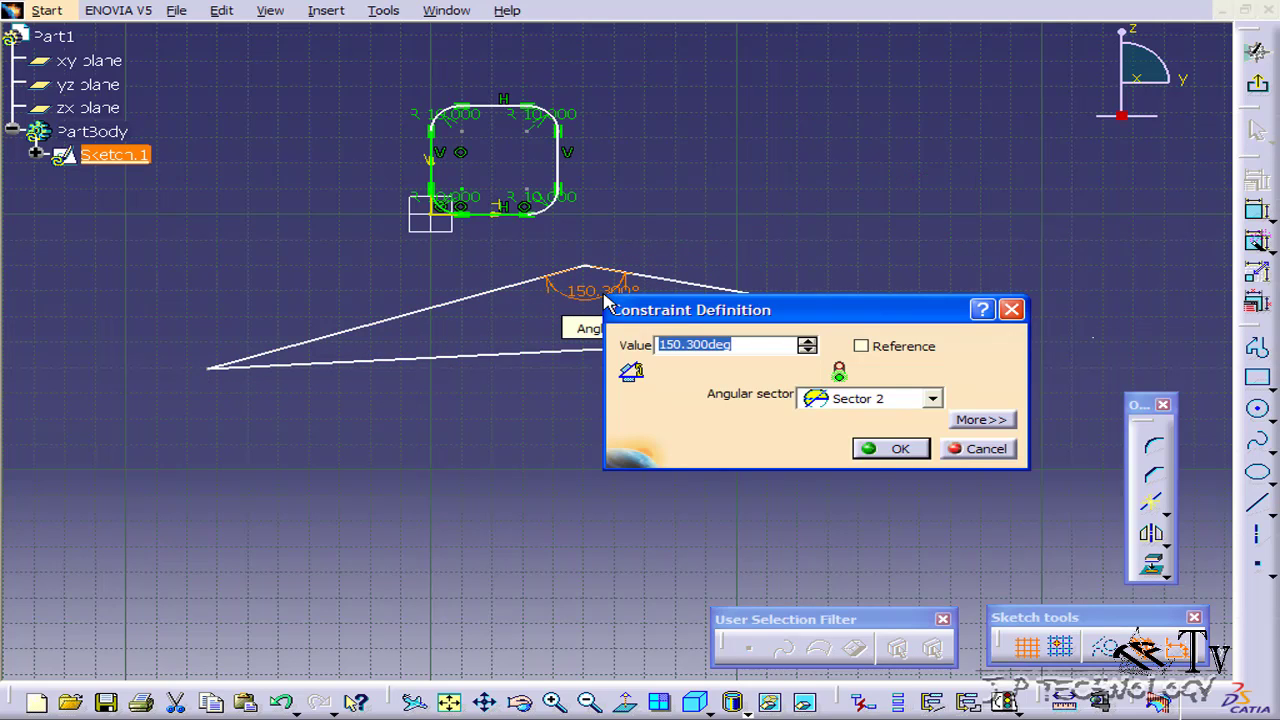
pyautogui.write('160')
pyautogui.press('Return')
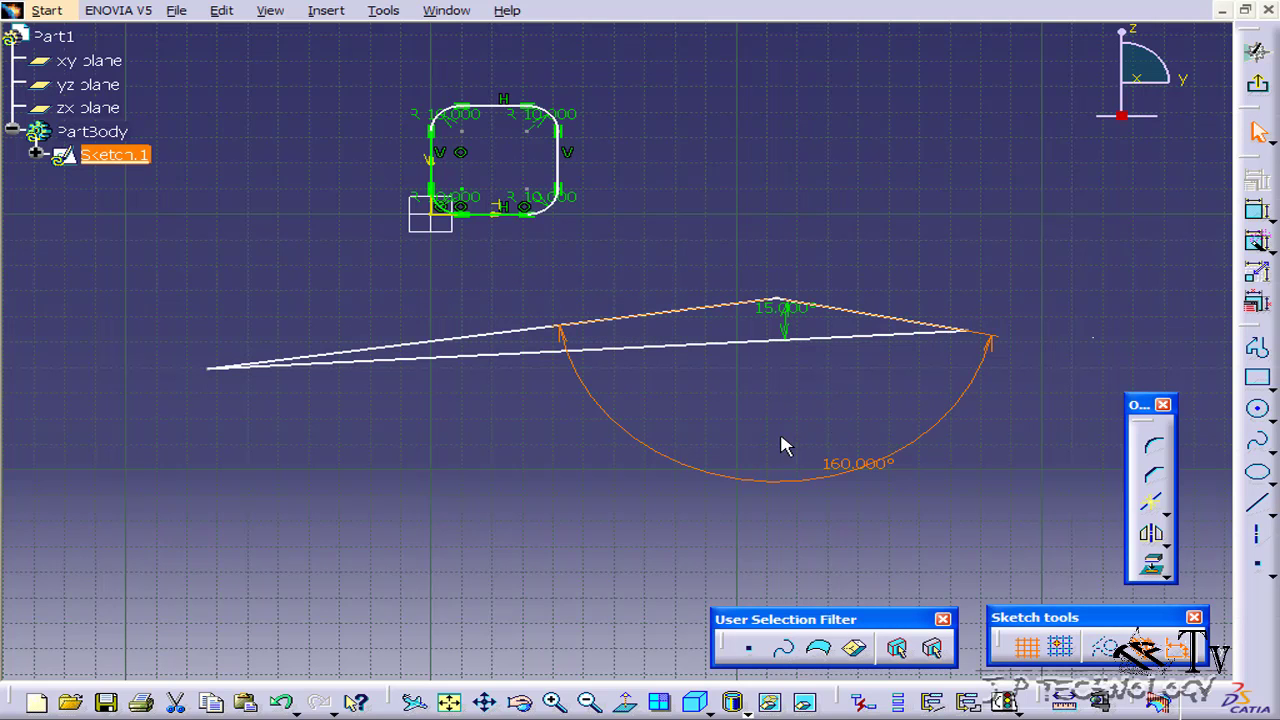
# - Reposition the 160-degree and 15-degree angle dimensions inside the triangle, close to the apex
pyautogui.moveTo(805, 432)
pyautogui.mouseDown(button='middle')
pyautogui.moveTo(794, 369)
pyautogui.moveTo(800, 349)
pyautogui.moveTo(823, 352)
pyautogui.moveTo(694, 357)
pyautogui.mouseUp(button='middle')
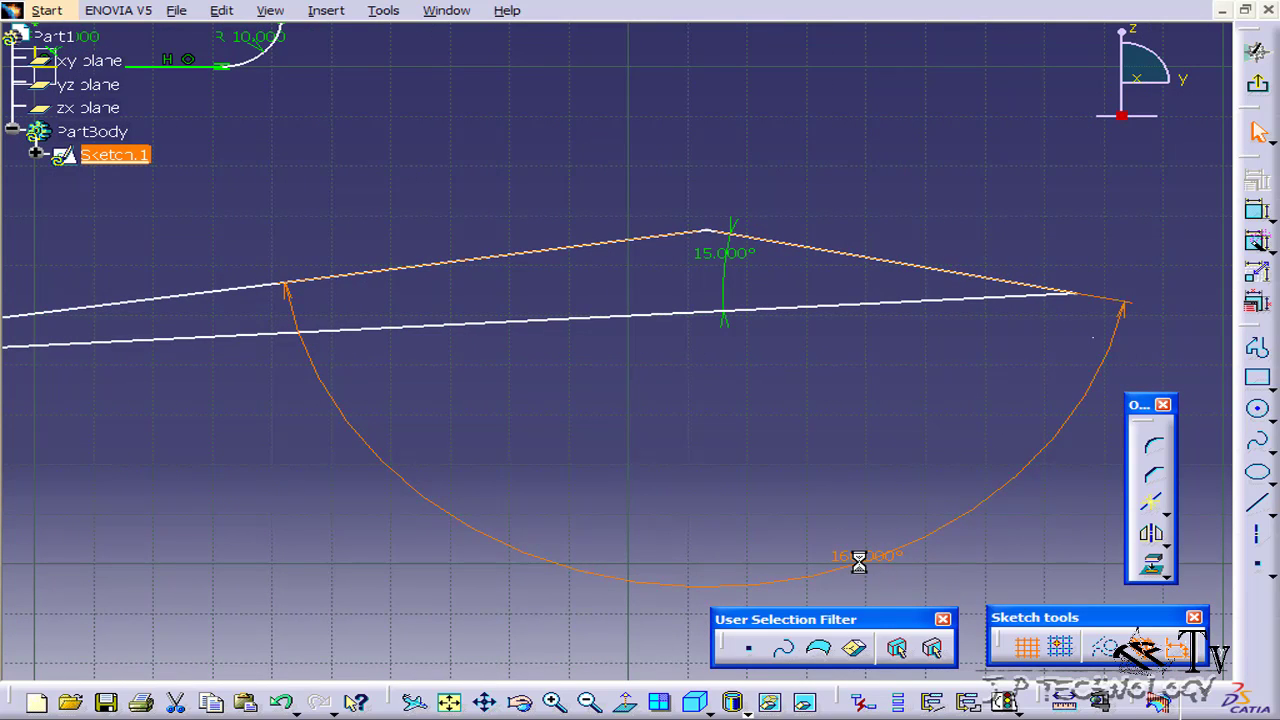
pyautogui.moveTo(851, 557); pyautogui.dragTo(700, 280)
pyautogui.click(806, 345)
pyautogui.moveTo(802, 427)
pyautogui.mouseDown(button='middle')
pyautogui.moveTo(677, 486)
pyautogui.moveTo(614, 357)
pyautogui.moveTo(704, 299)
pyautogui.mouseUp(button='middle')
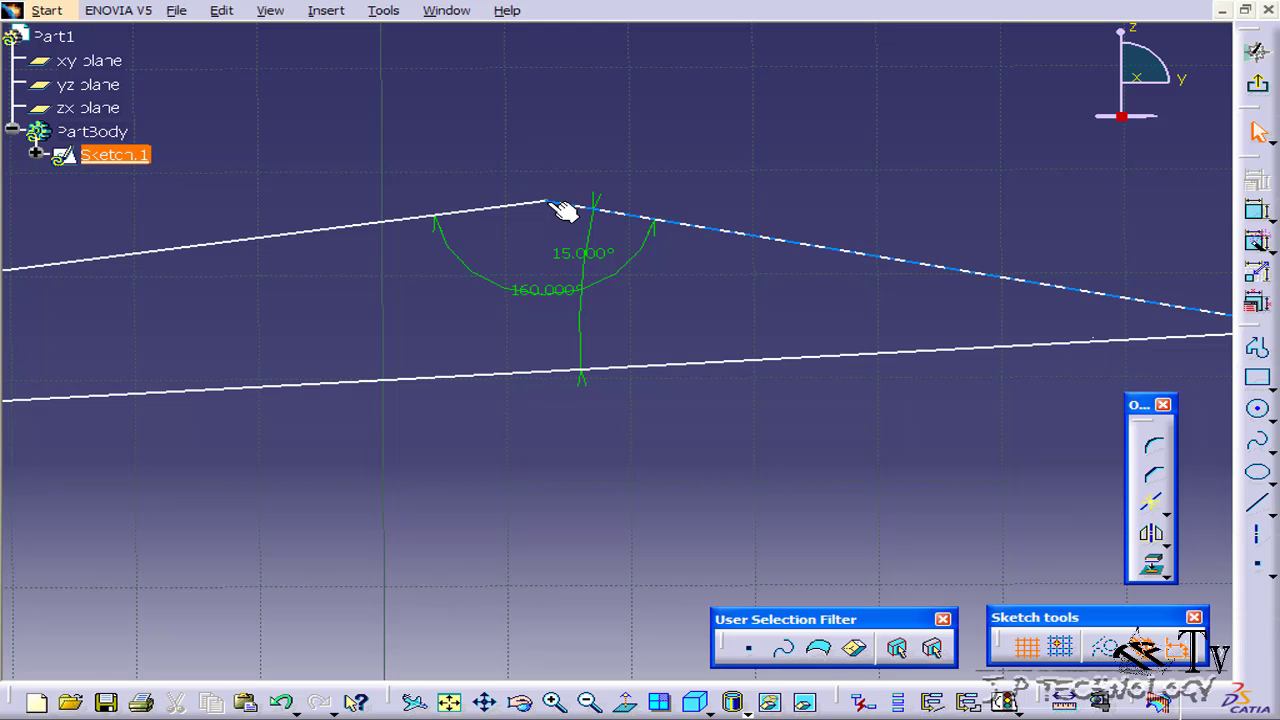
pyautogui.moveTo(726, 277); pyautogui.dragTo(449, 231, button='middle')
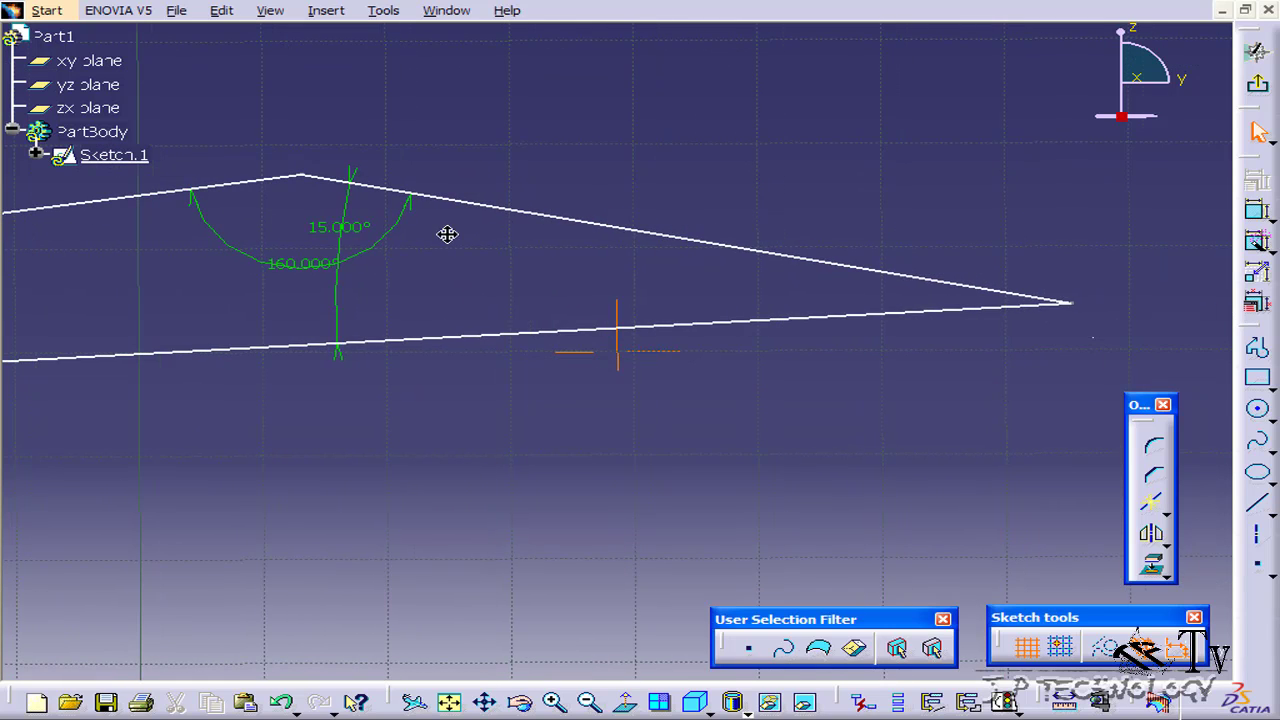
pyautogui.click(350, 232)
pyautogui.moveTo(340, 254); pyautogui.dragTo(452, 265)
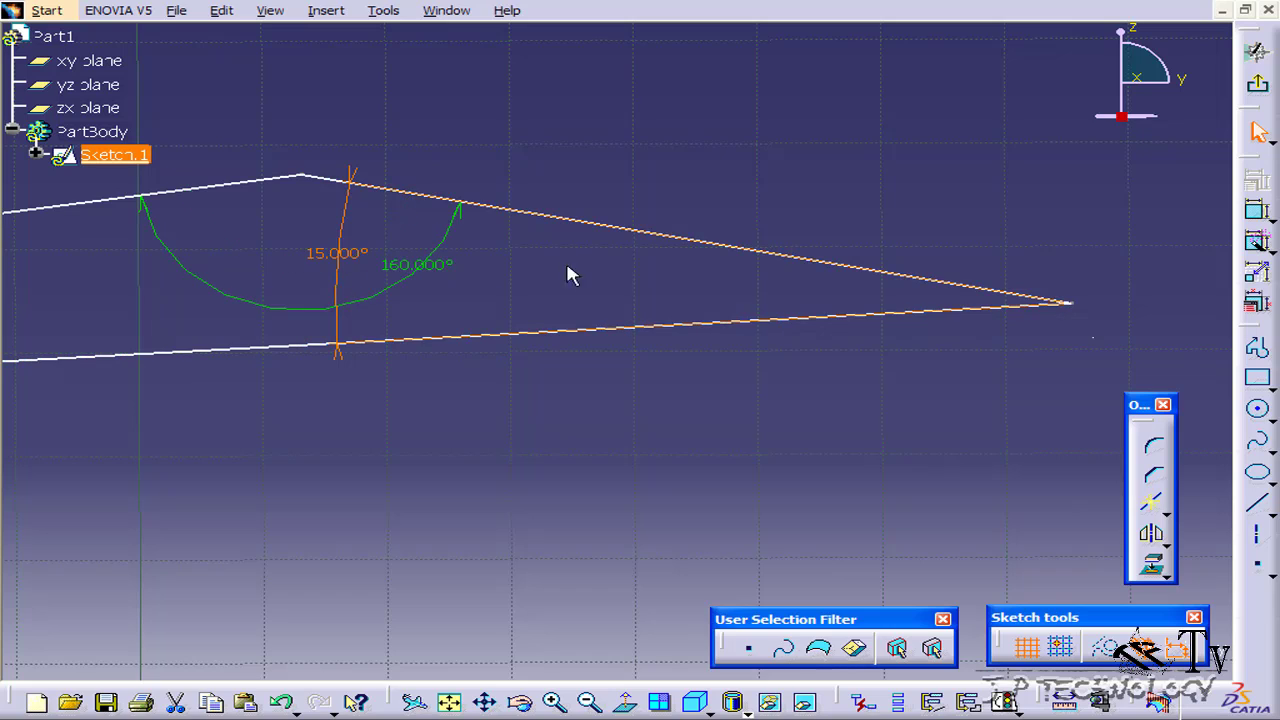
pyautogui.click(513, 146)
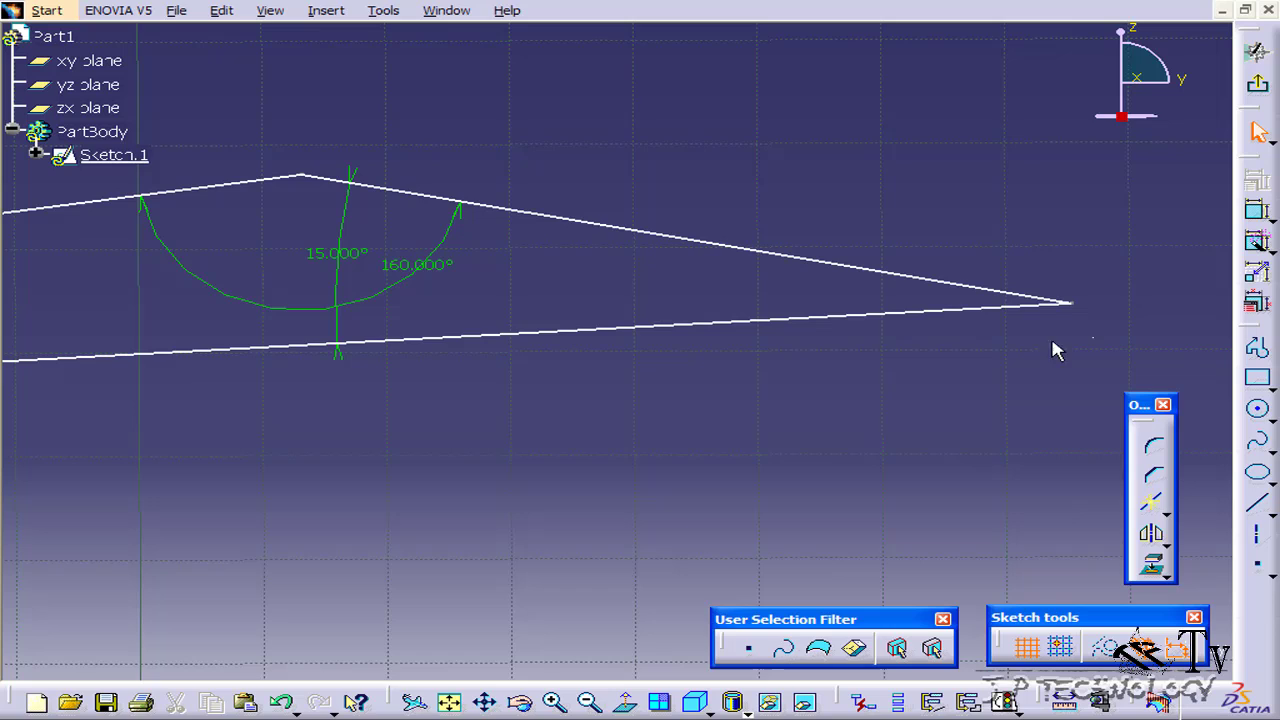
# - Round the triangle's apex between its two upper sides and set the corner radius to 70 mm
pyautogui.click(1154, 447)
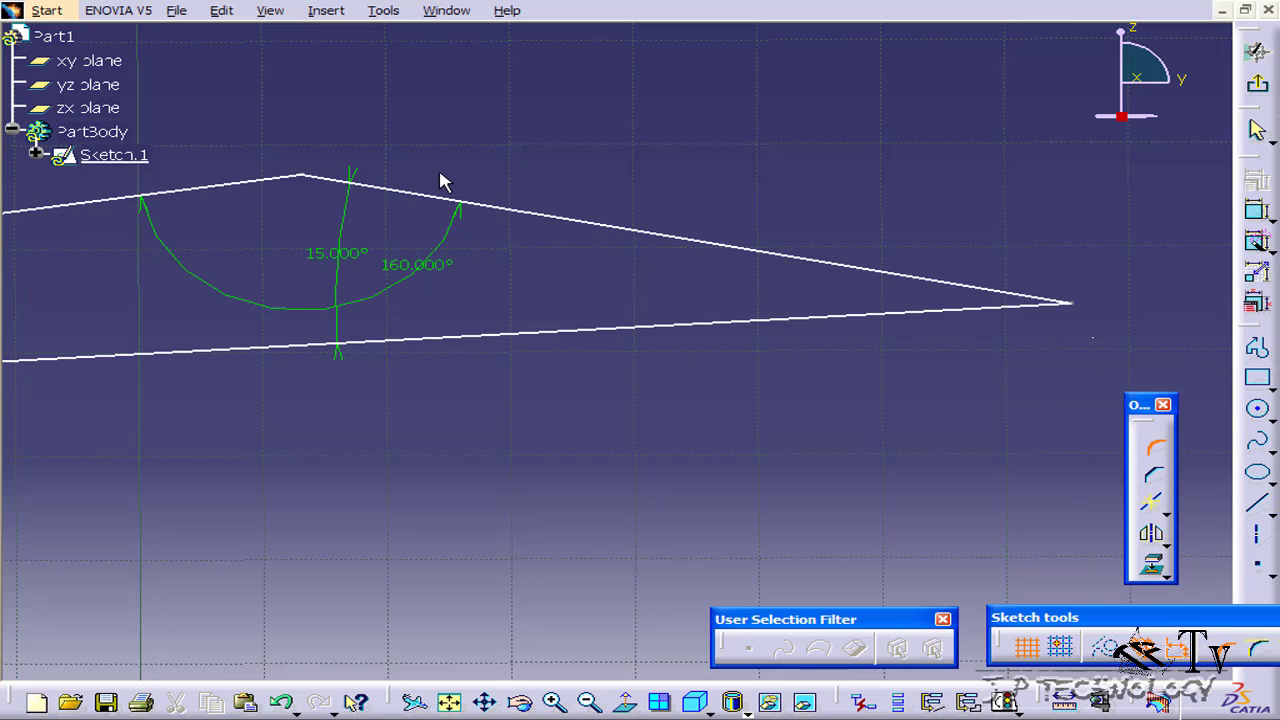
pyautogui.click(340, 186)
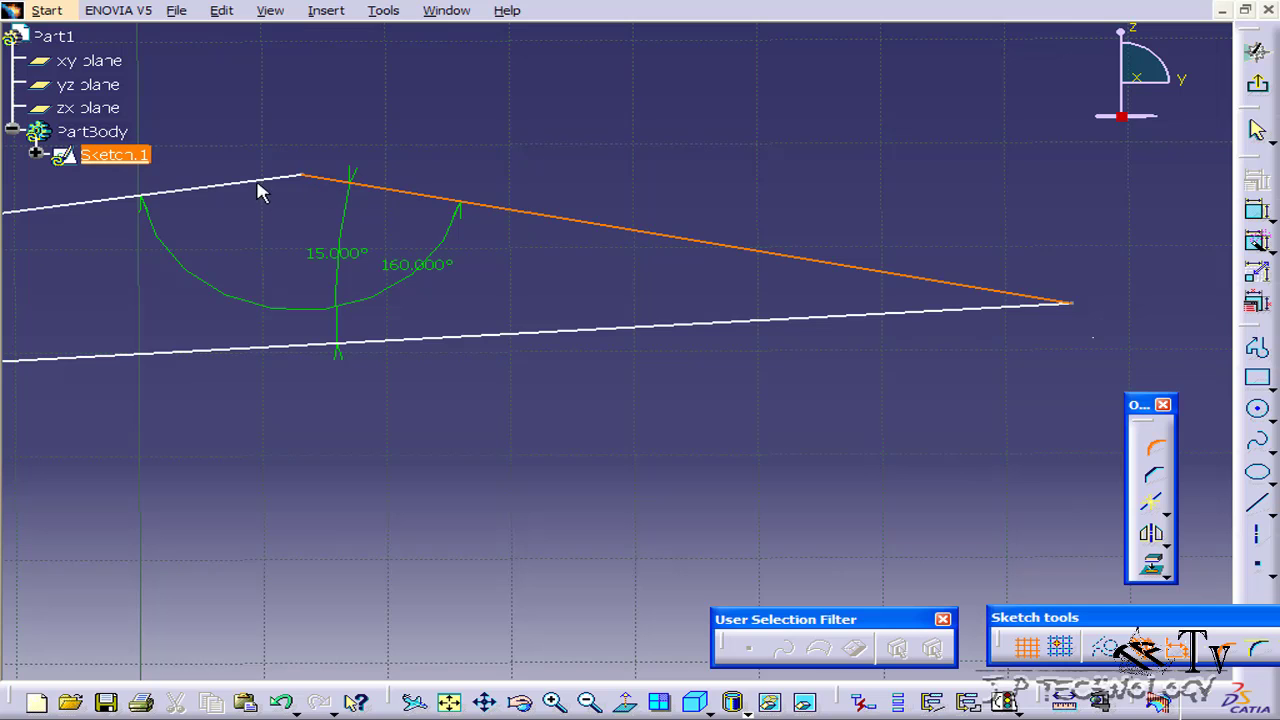
pyautogui.click(259, 191)
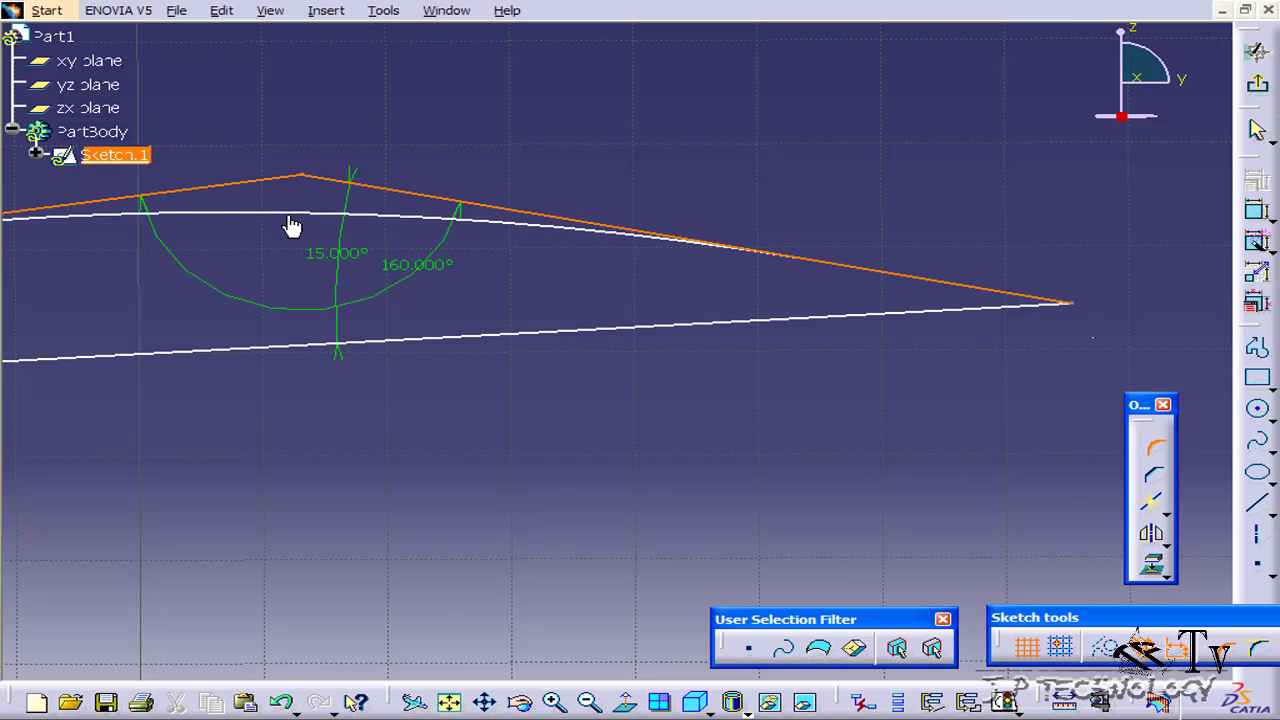
pyautogui.moveTo(284, 199)
pyautogui.mouseDown(button='middle')
pyautogui.moveTo(306, 234)
pyautogui.moveTo(473, 212)
pyautogui.mouseUp(button='middle')
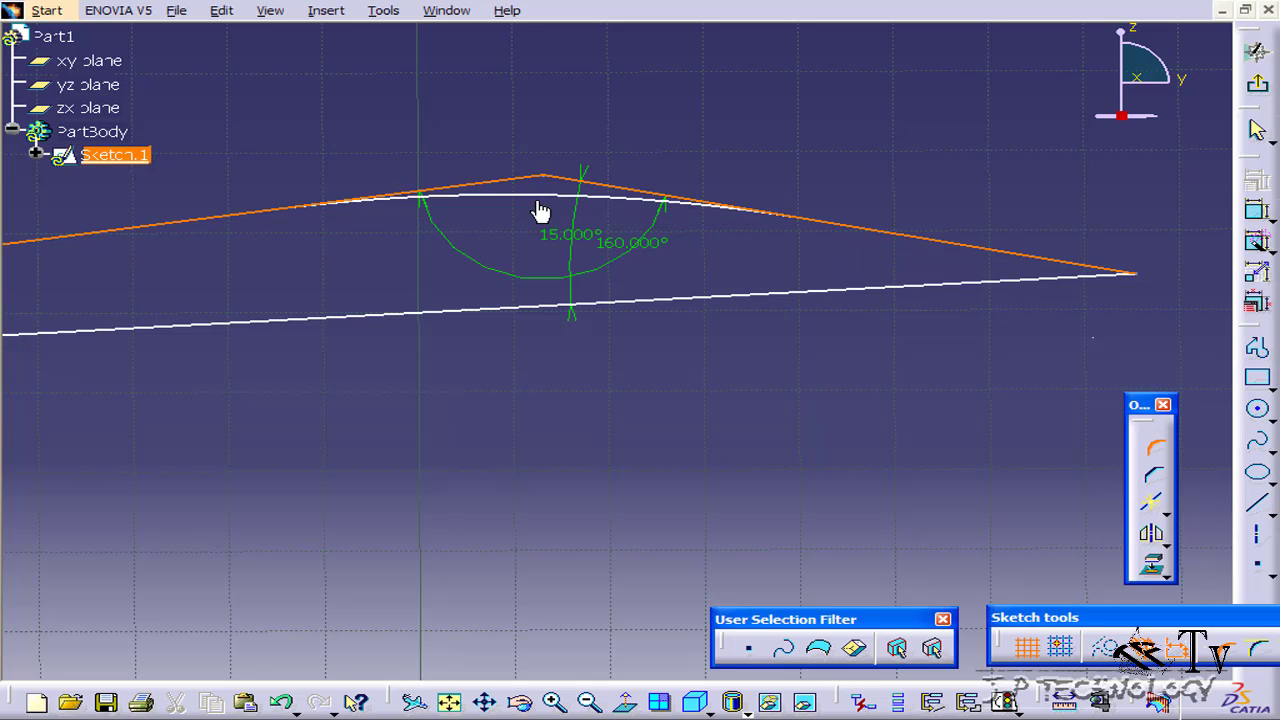
pyautogui.click(542, 188)
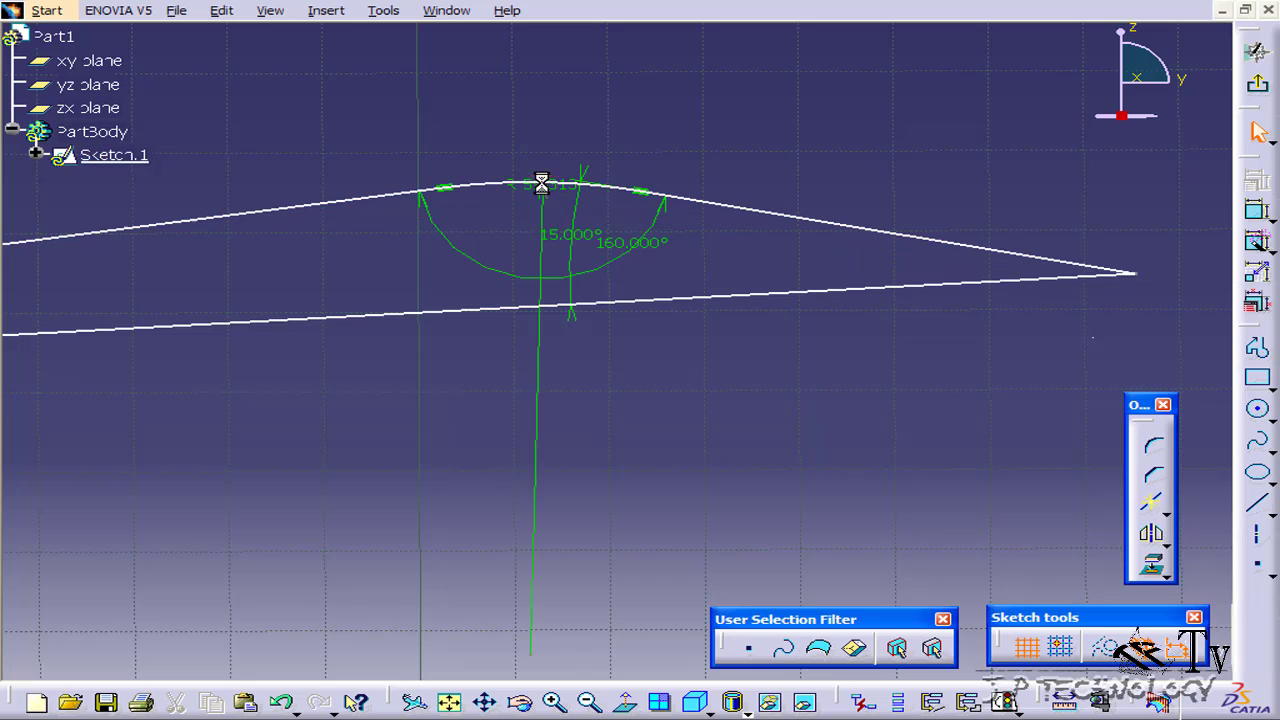
pyautogui.doubleClick(538, 190)
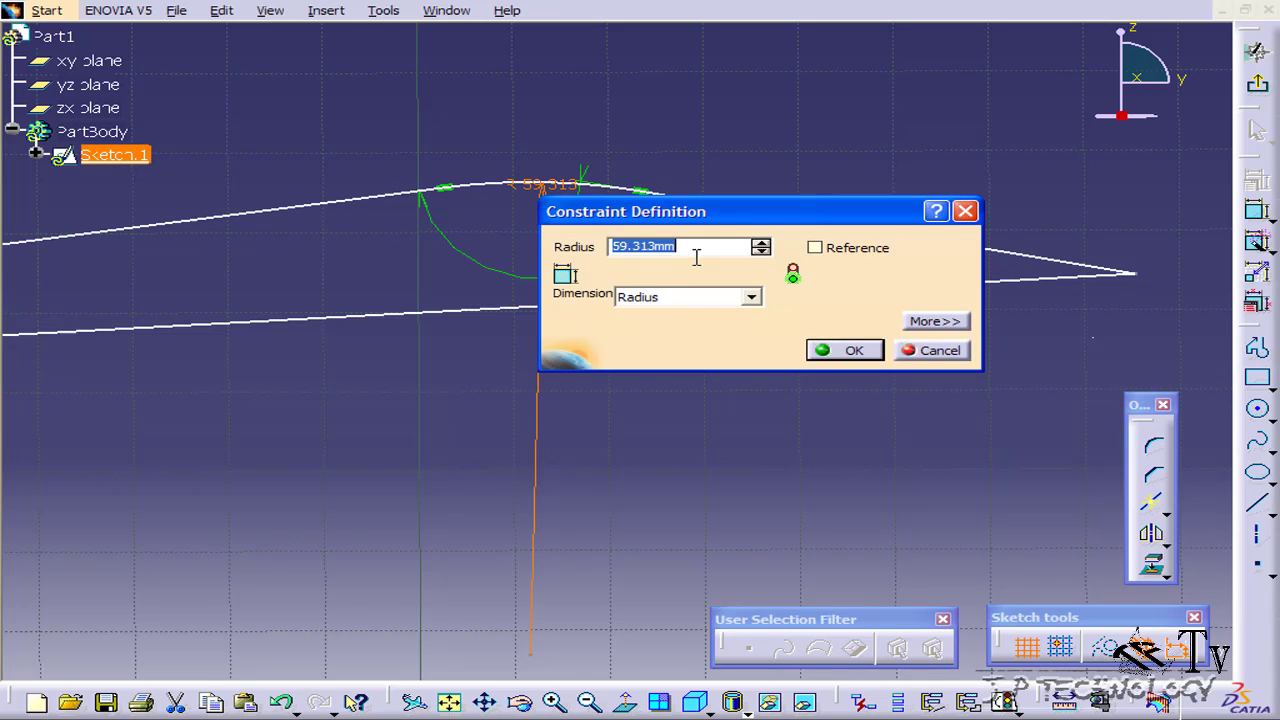
pyautogui.moveTo(694, 211)
pyautogui.mouseDown()
pyautogui.moveTo(775, 232)
pyautogui.moveTo(777, 277)
pyautogui.mouseUp()
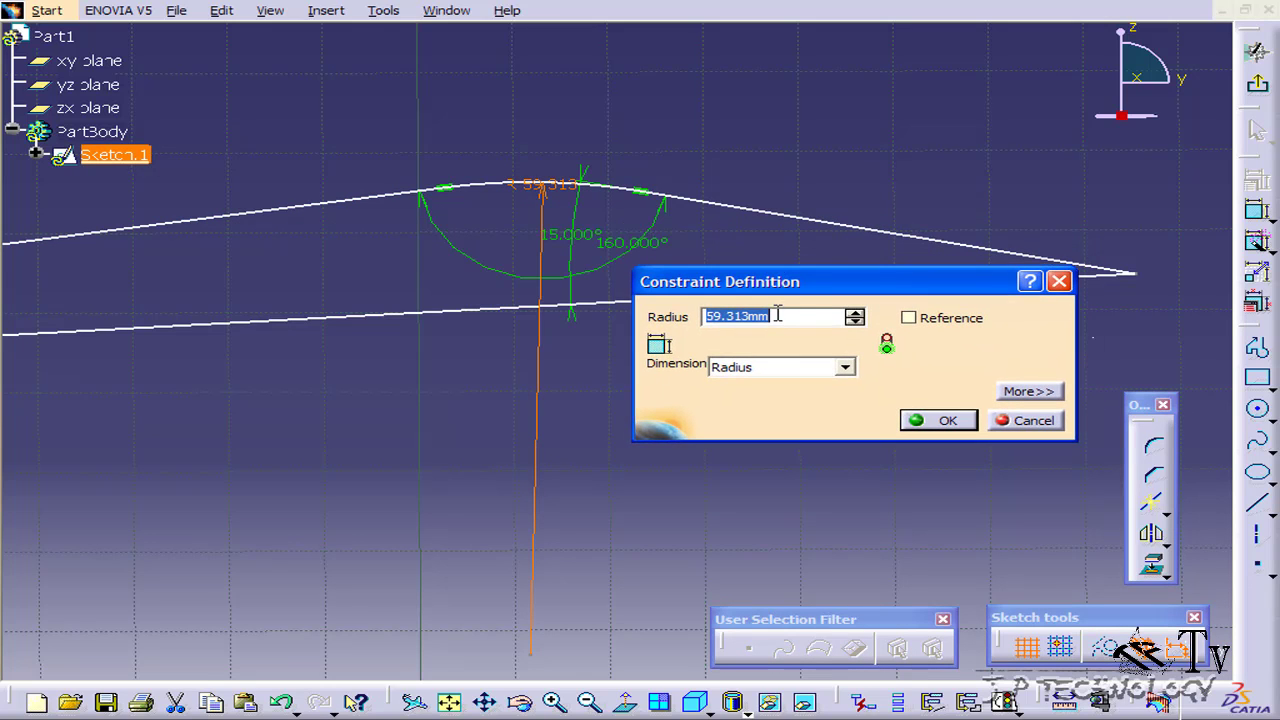
pyautogui.write('70')
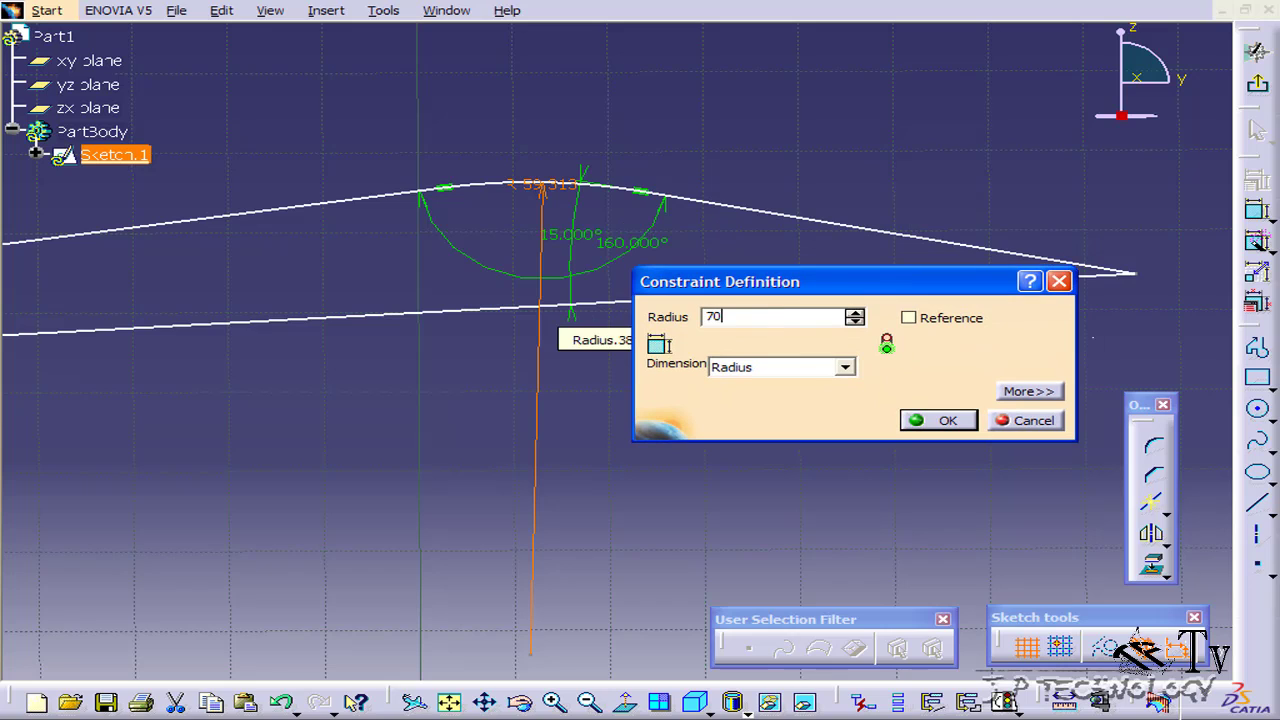
pyautogui.press('Return')
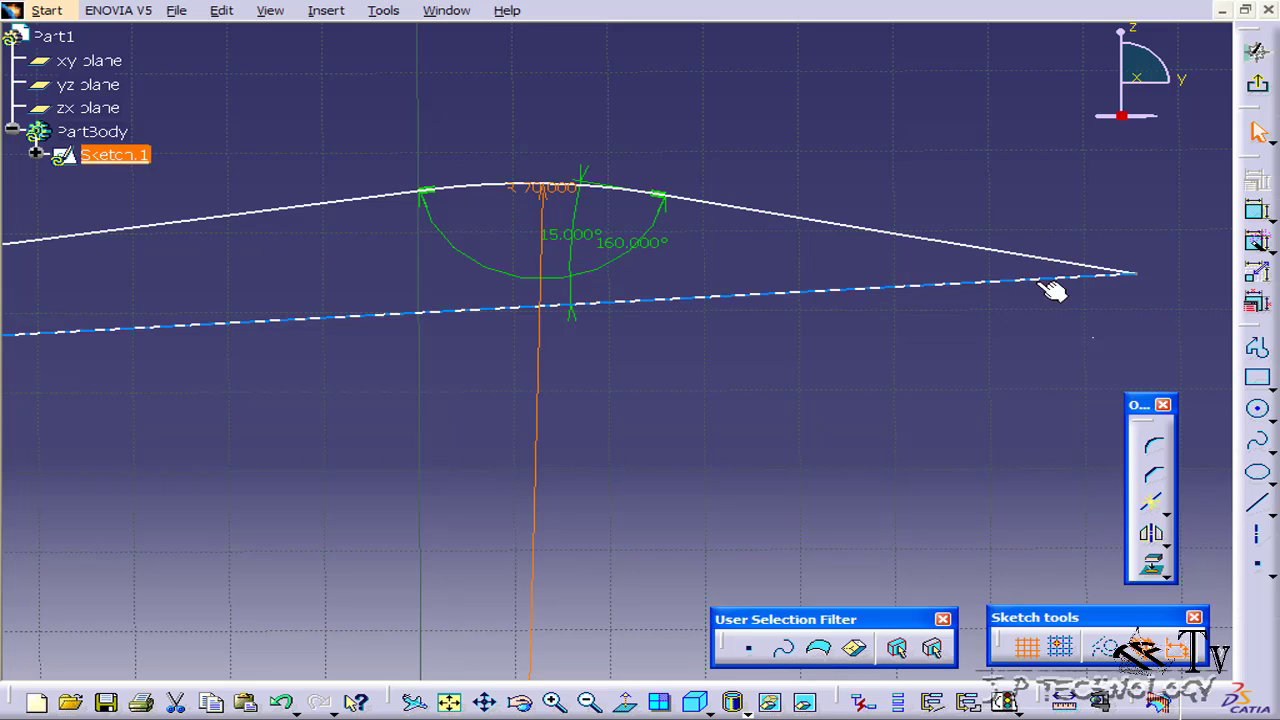
# - Round the triangle's right-hand corner between the upper-right side and the base, and set its radius to 2 mm
pyautogui.click(1155, 446)
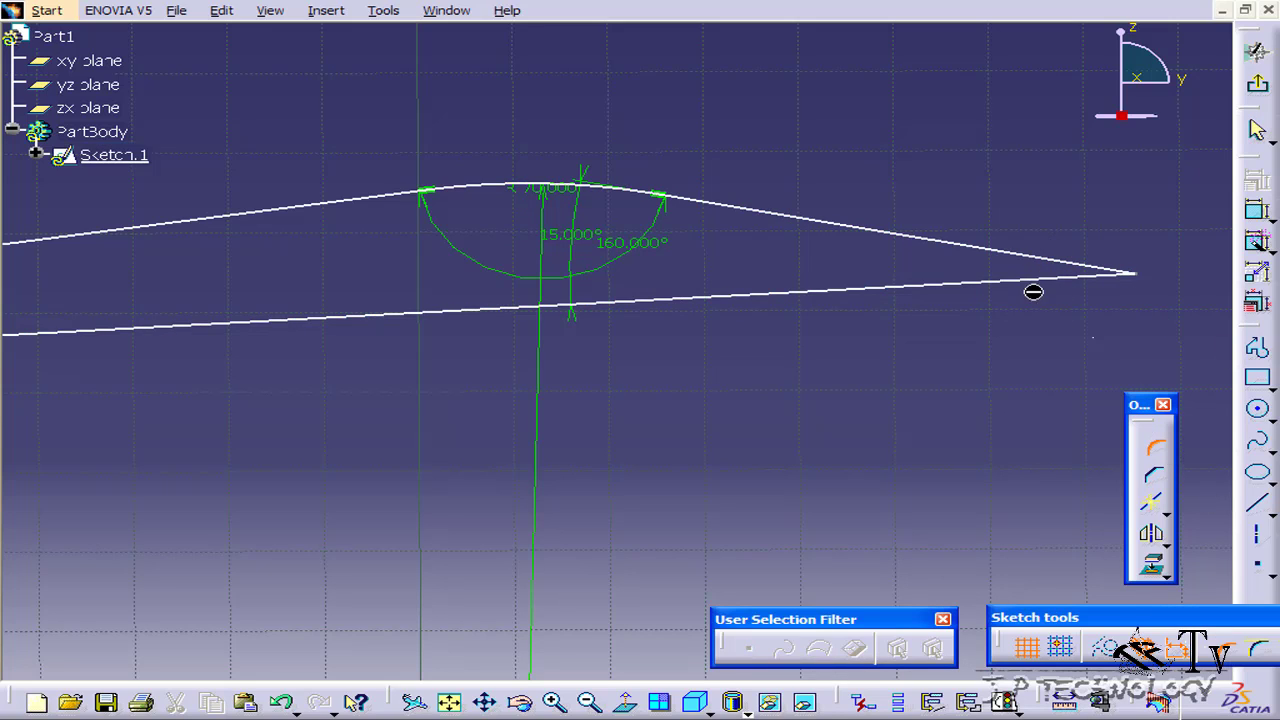
pyautogui.click(1041, 262)
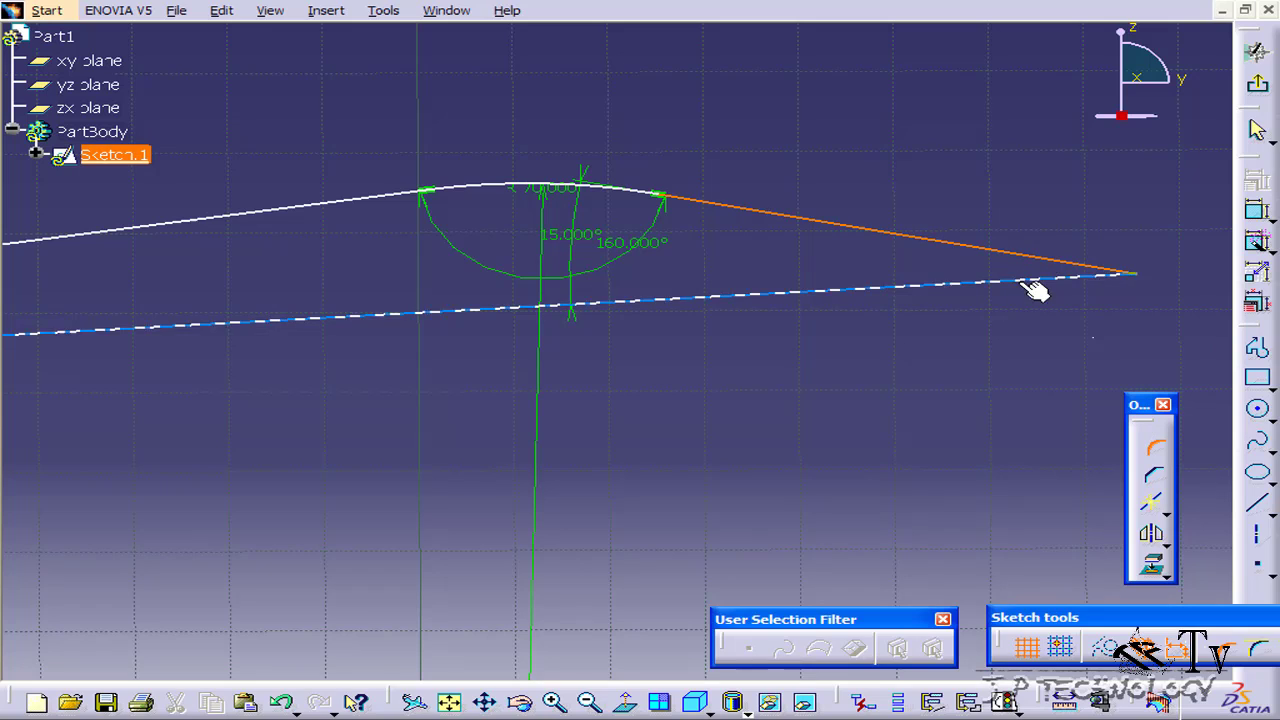
pyautogui.click(1030, 285)
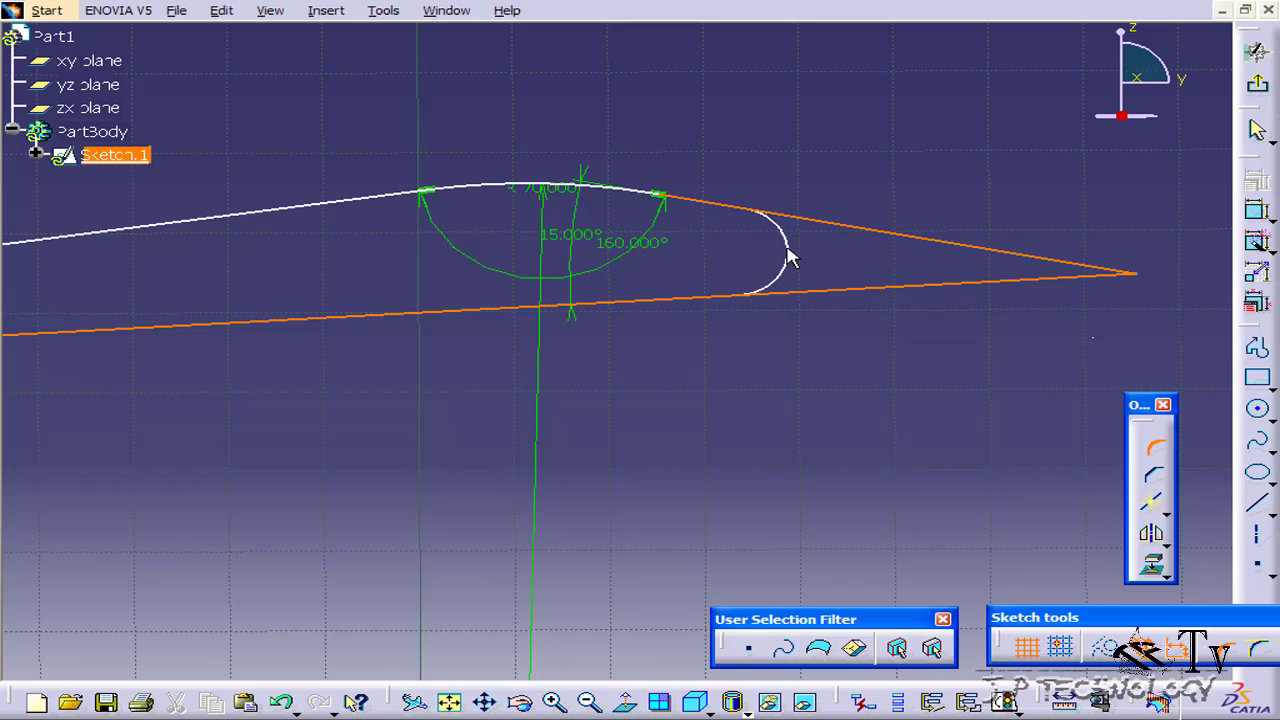
pyautogui.click(1020, 276)
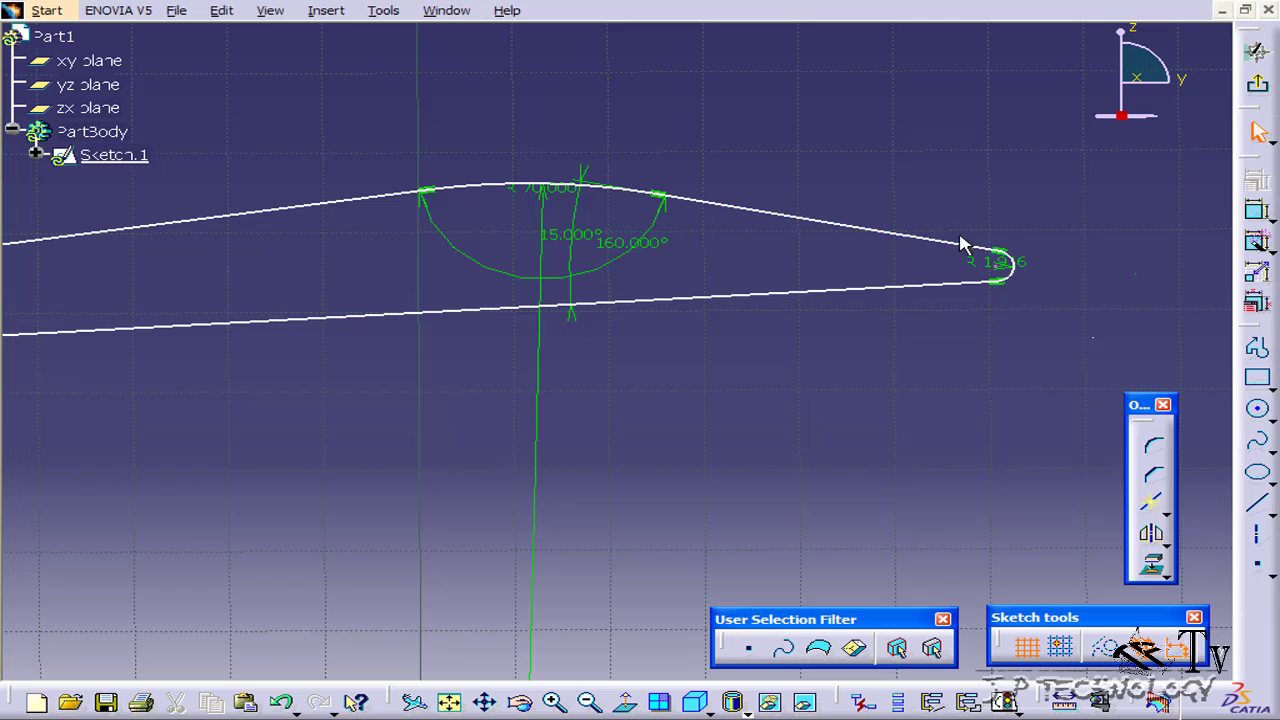
pyautogui.doubleClick(995, 263)
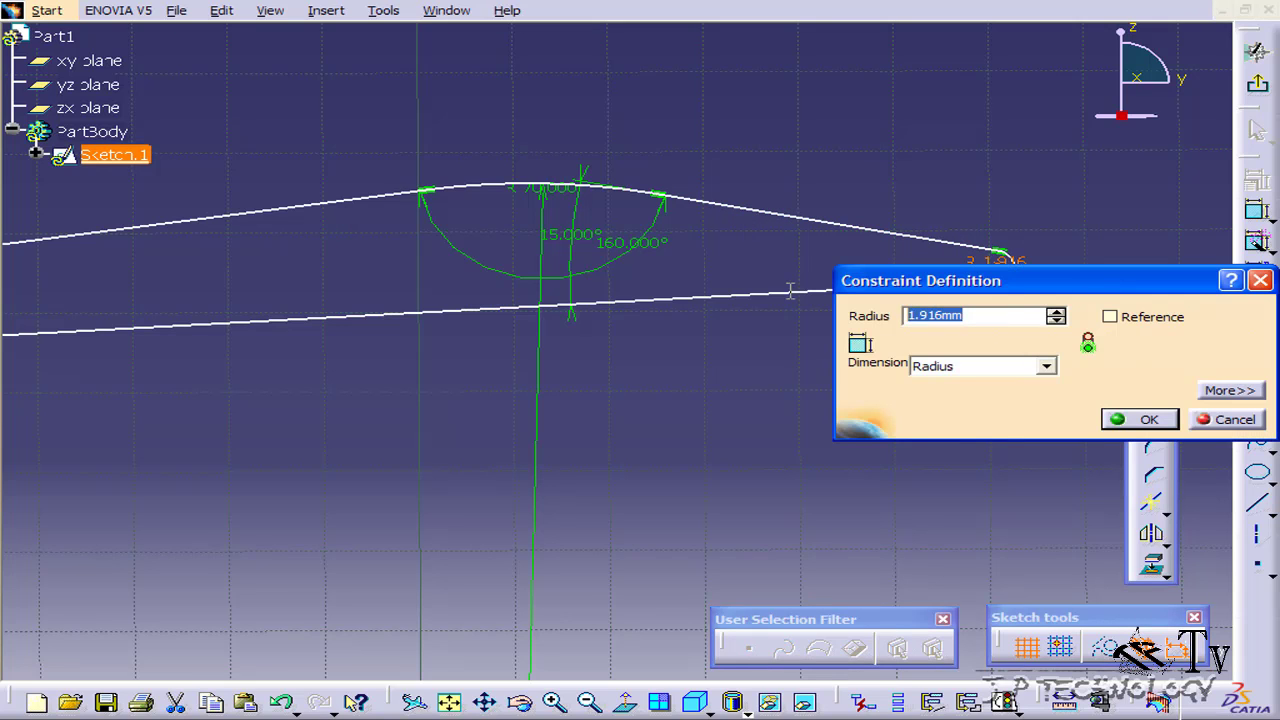
pyautogui.write('2')
pyautogui.press('Return')
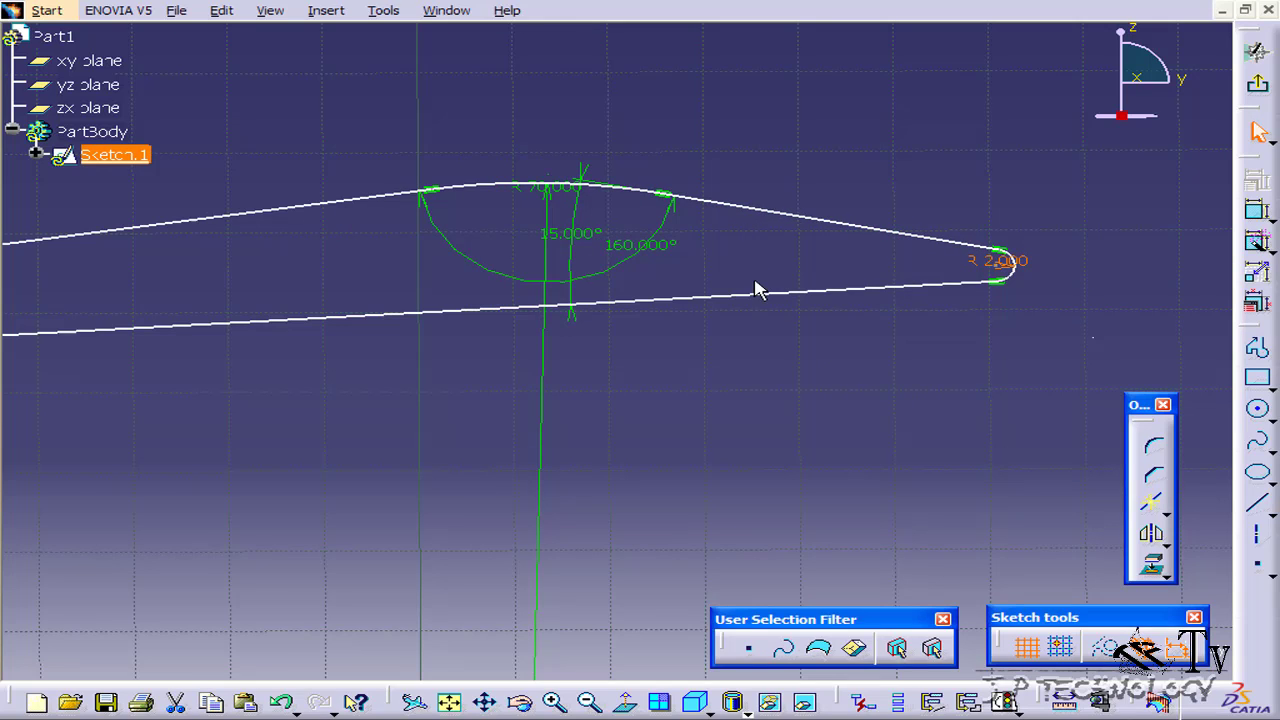
pyautogui.click(857, 178)
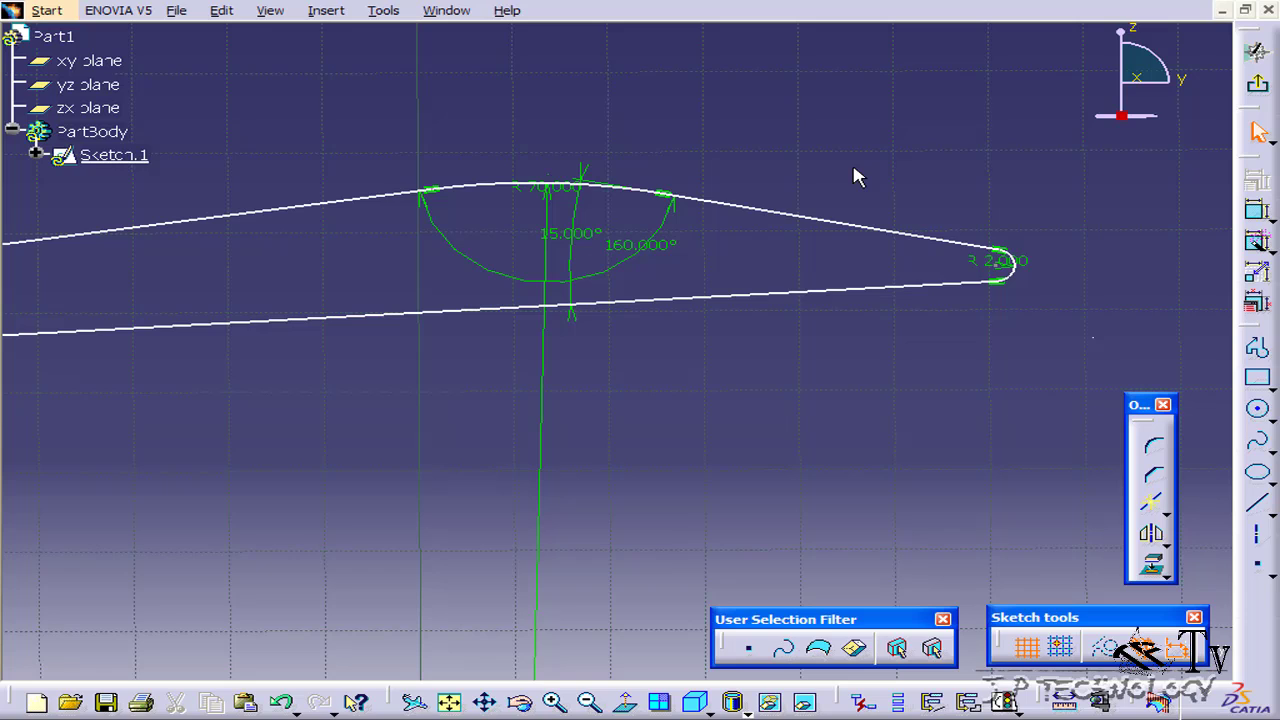
pyautogui.moveTo(855, 177)
pyautogui.keyDown('ctrl'); pyautogui.mouseDown(button='middle')
pyautogui.moveTo(851, 166)
pyautogui.moveTo(849, 320)
pyautogui.moveTo(848, 268)
pyautogui.mouseUp(button='middle'); pyautogui.keyUp('ctrl')
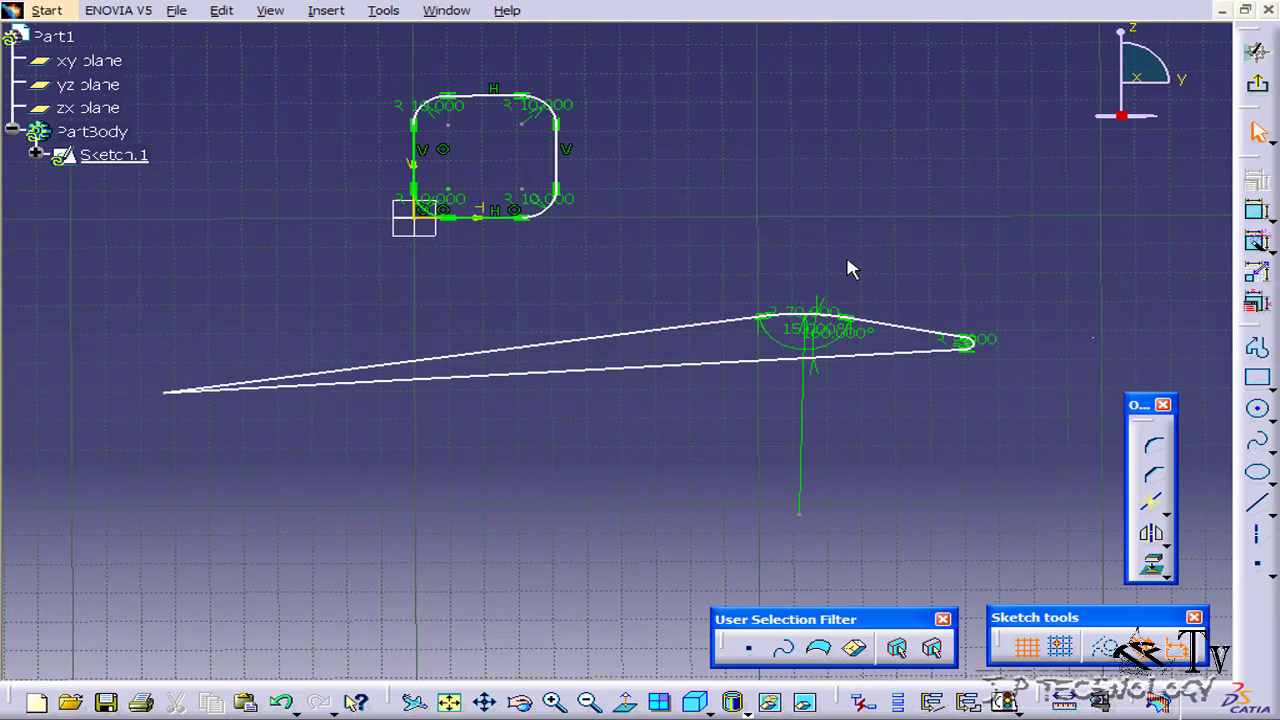
pyautogui.moveTo(666, 223); pyautogui.dragTo(735, 292, button='middle')
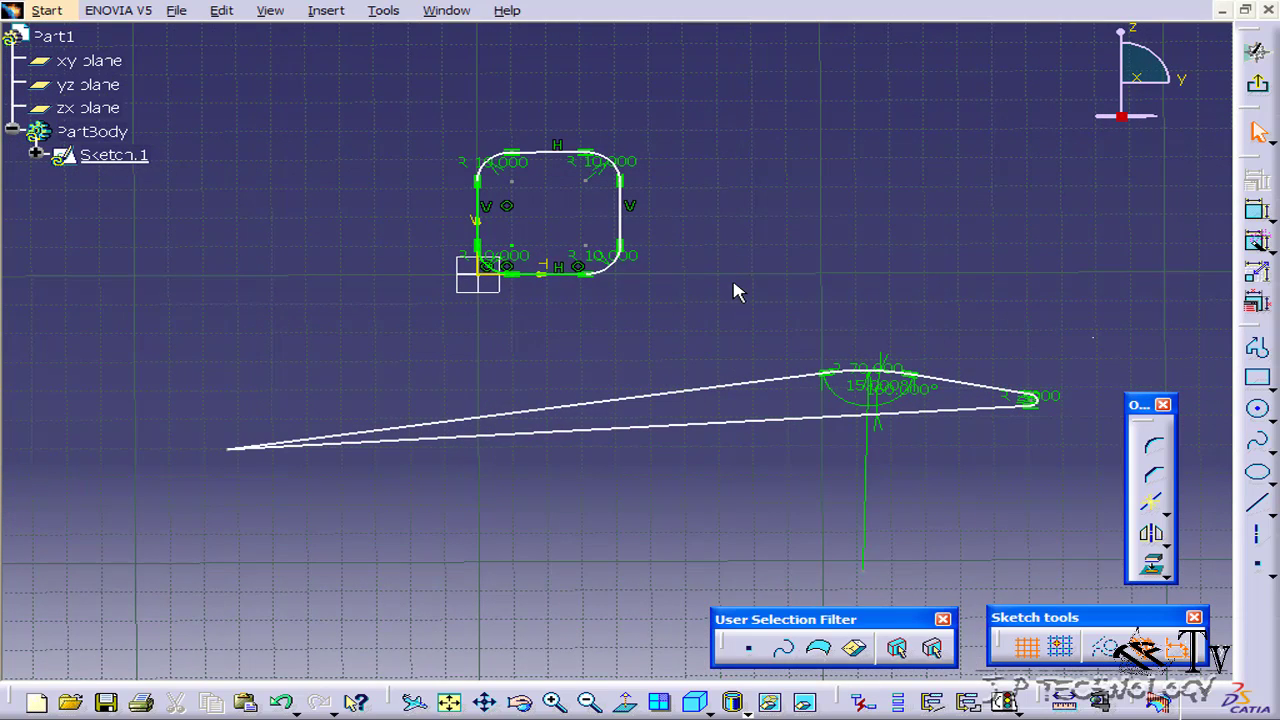